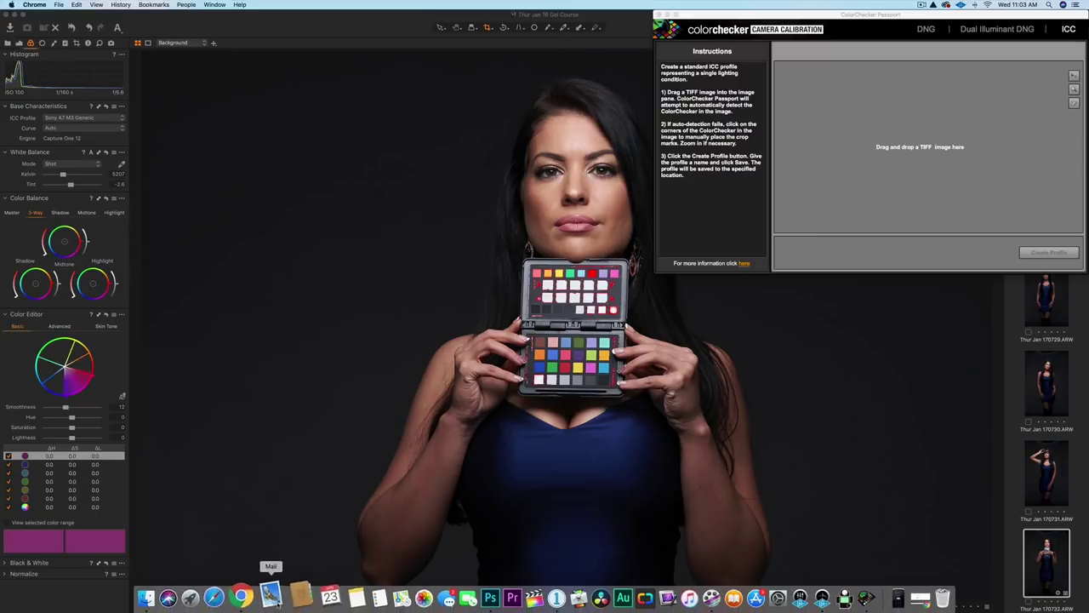
# - Switch to Chrome and look over the ColorChecker Camera Calibration ICC v1.2.0 download page and the ColorChecker software PDF
pyautogui.click(242, 597)
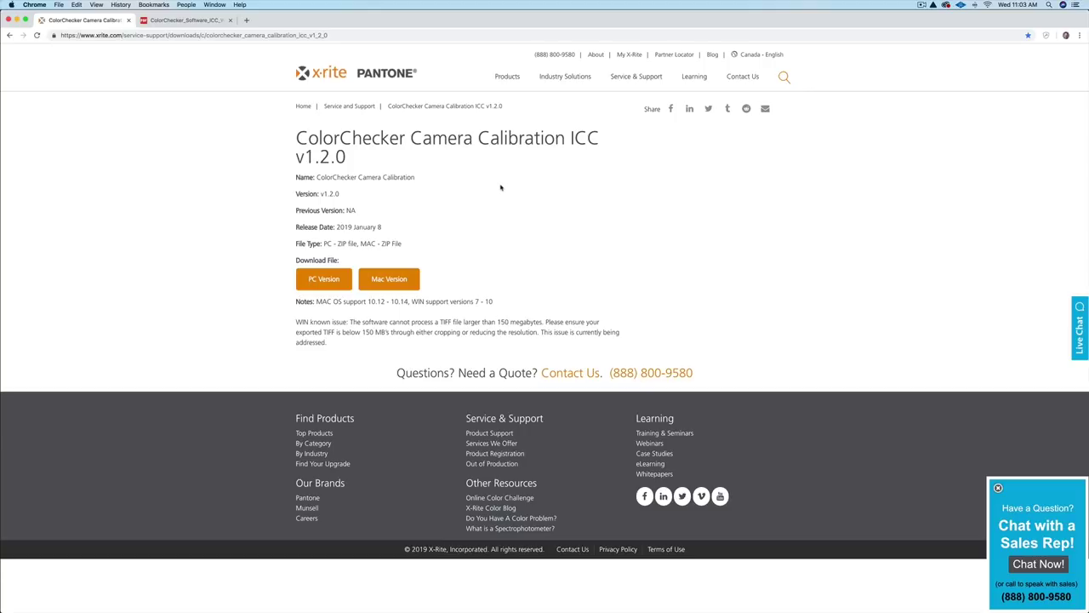
pyautogui.click(177, 24)
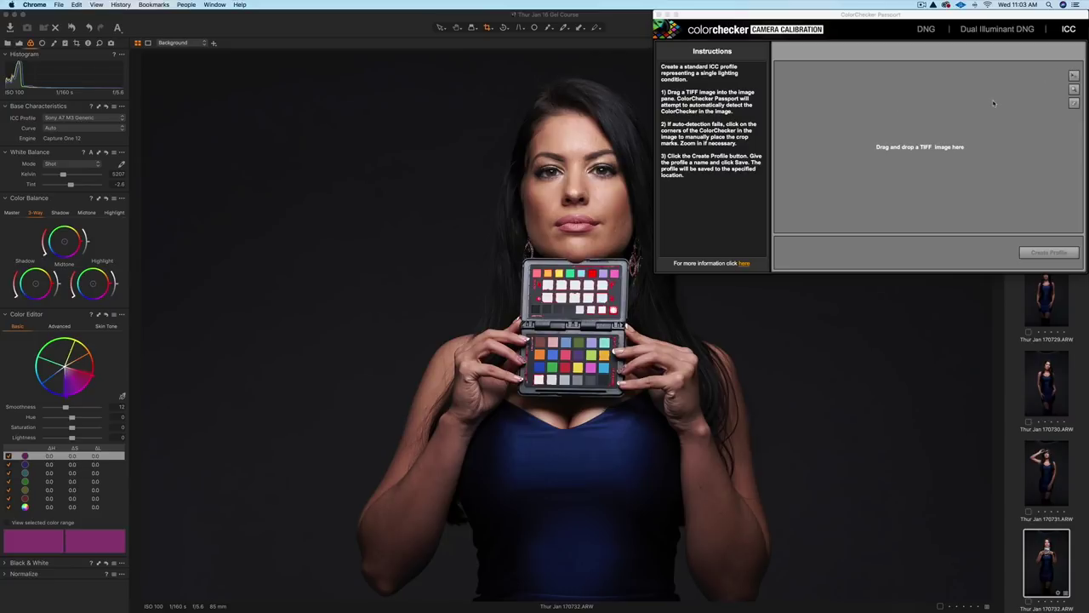
# - Switch to Capture One and set the chart photo's ICC profile to the No color correction effect and its curve to Linear Response
pyautogui.click(314, 32)
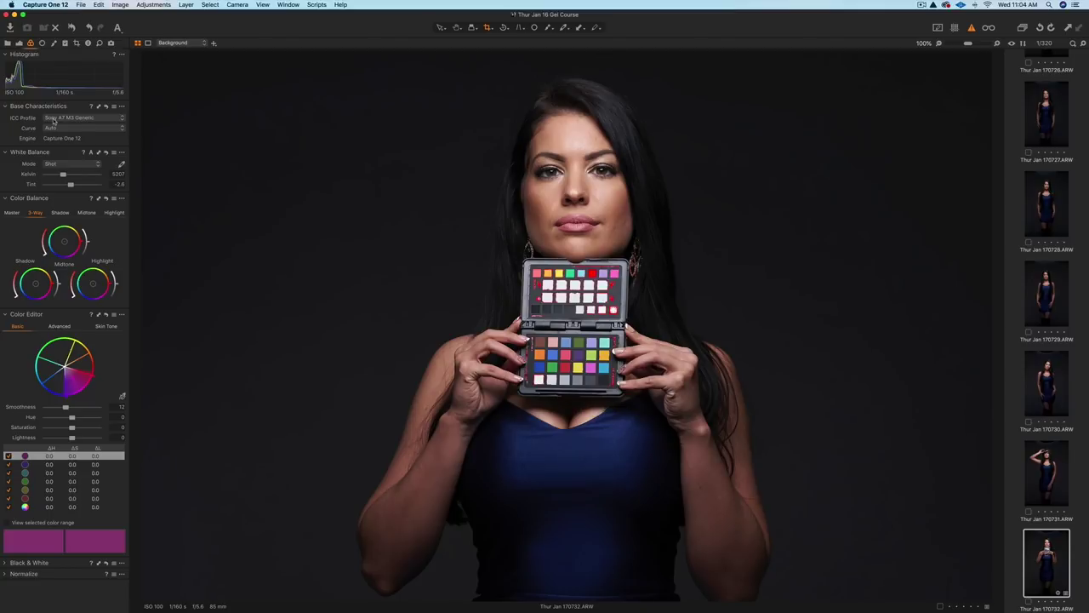
pyautogui.click(53, 121)
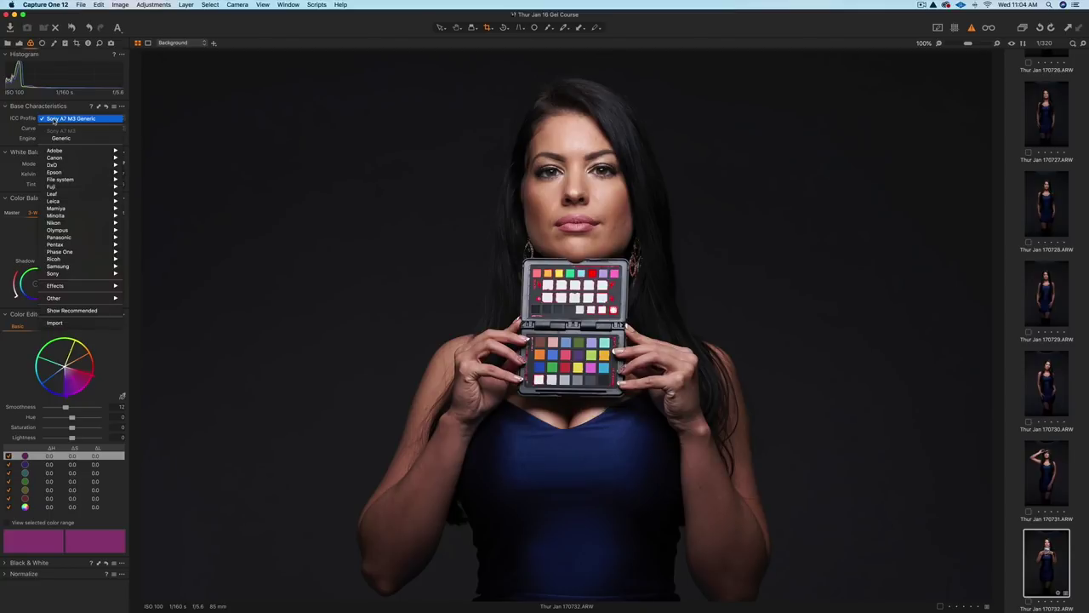
pyautogui.moveTo(79, 219)
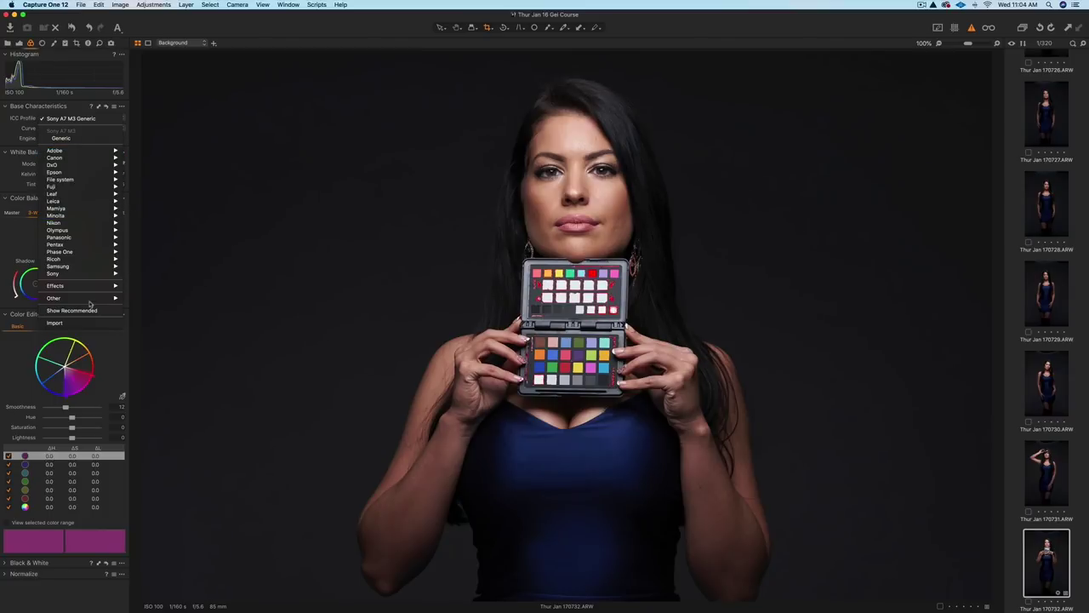
pyautogui.moveTo(90, 301)
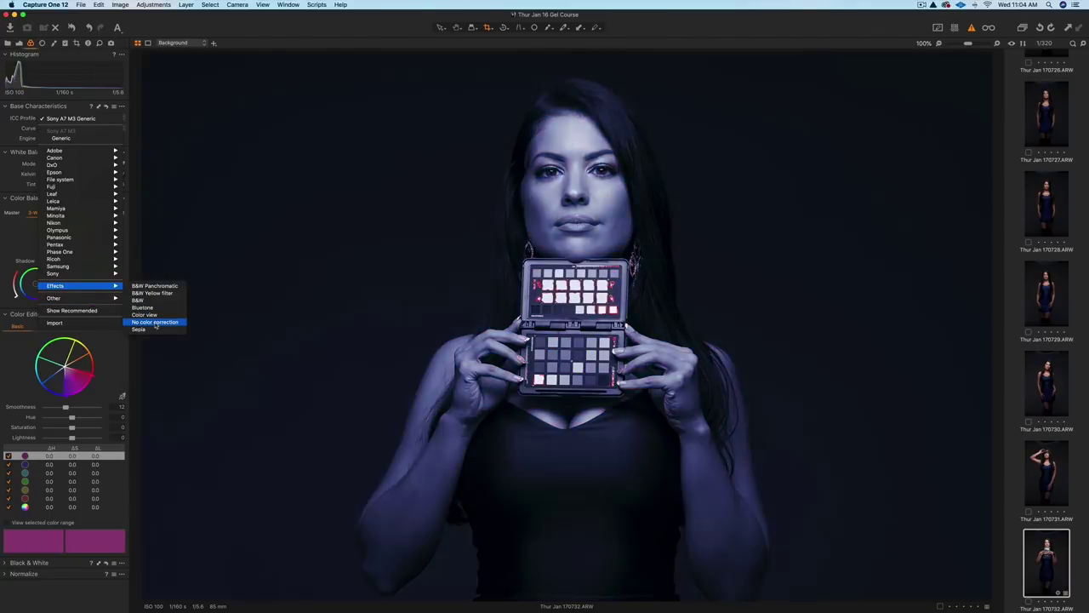
pyautogui.click(154, 322)
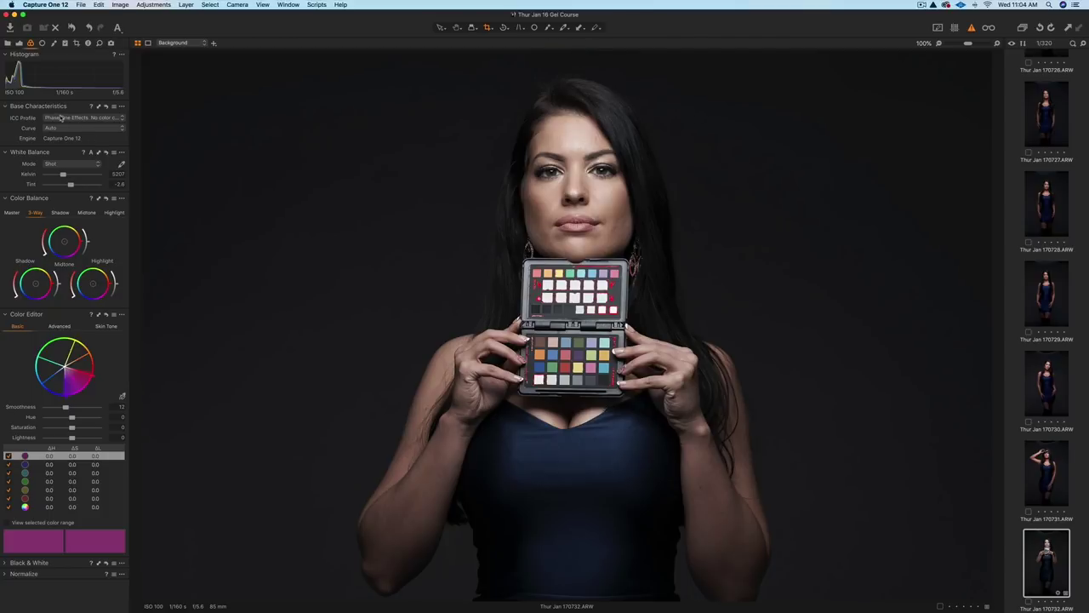
pyautogui.click(65, 130)
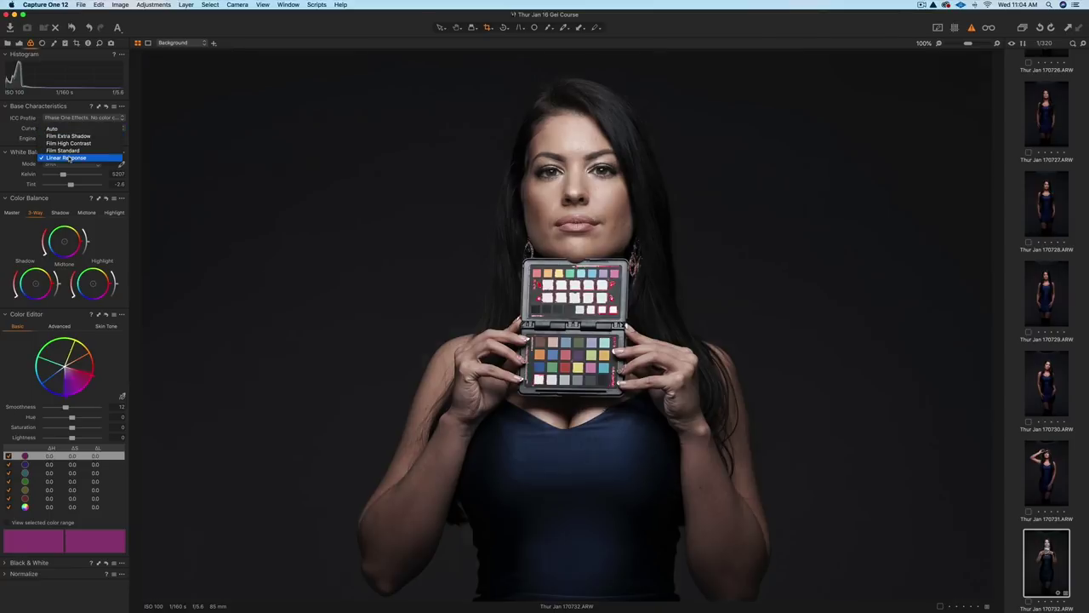
pyautogui.click(66, 159)
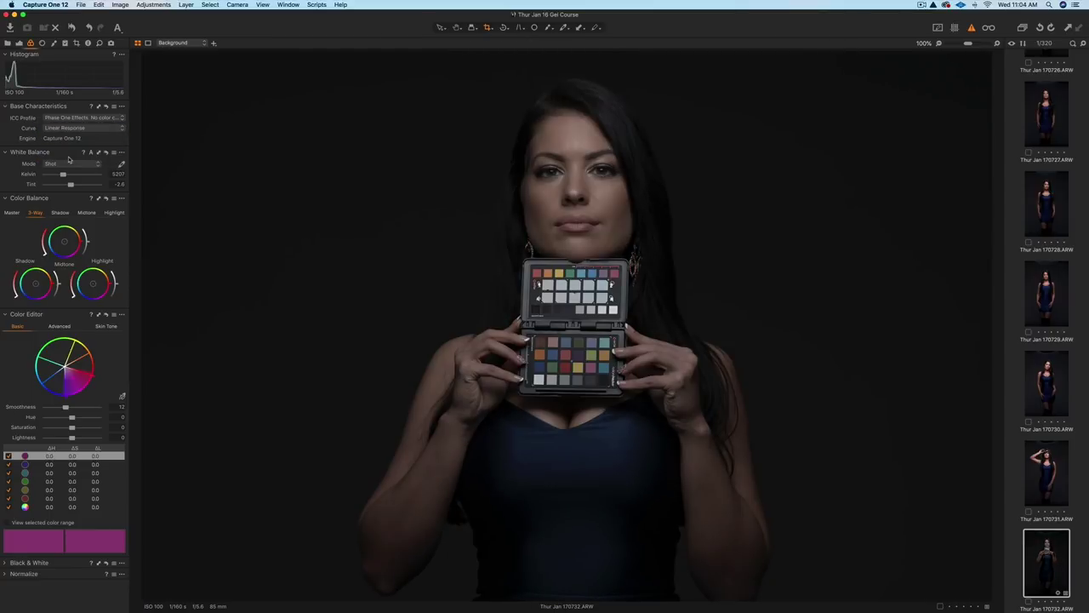
# - Crop the photo to the lower 24-patch colour target, about 1.42 by 1.02 in
pyautogui.click(487, 27)
pyautogui.moveTo(521, 325); pyautogui.dragTo(619, 395)
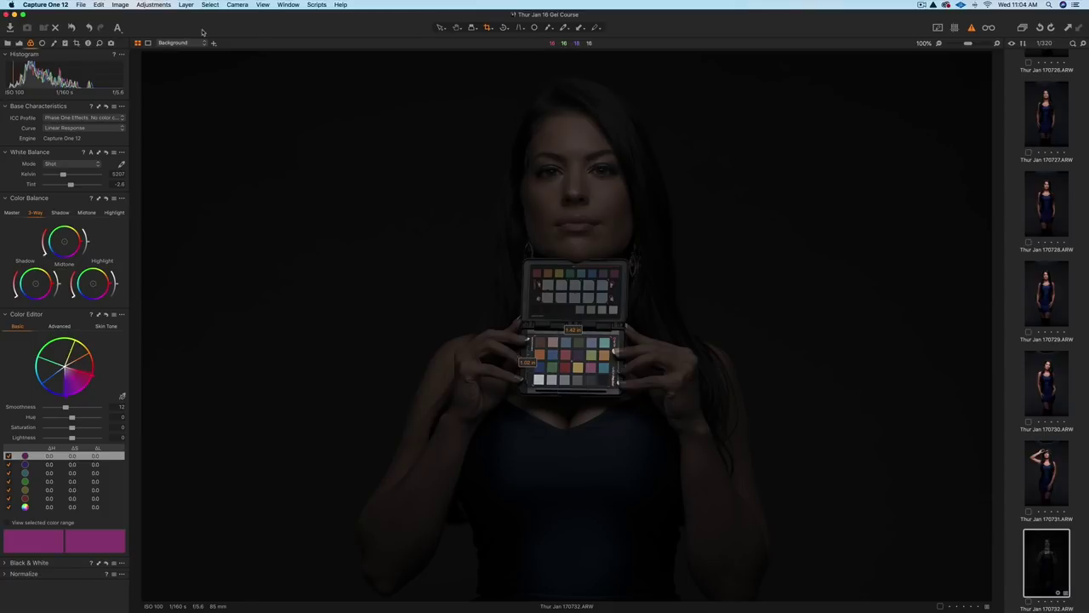
# - Export the cropped variant as an uncompressed 16-bit TIFF with the camera profile embedded, ending the file name in sbd-6
pyautogui.click(81, 4)
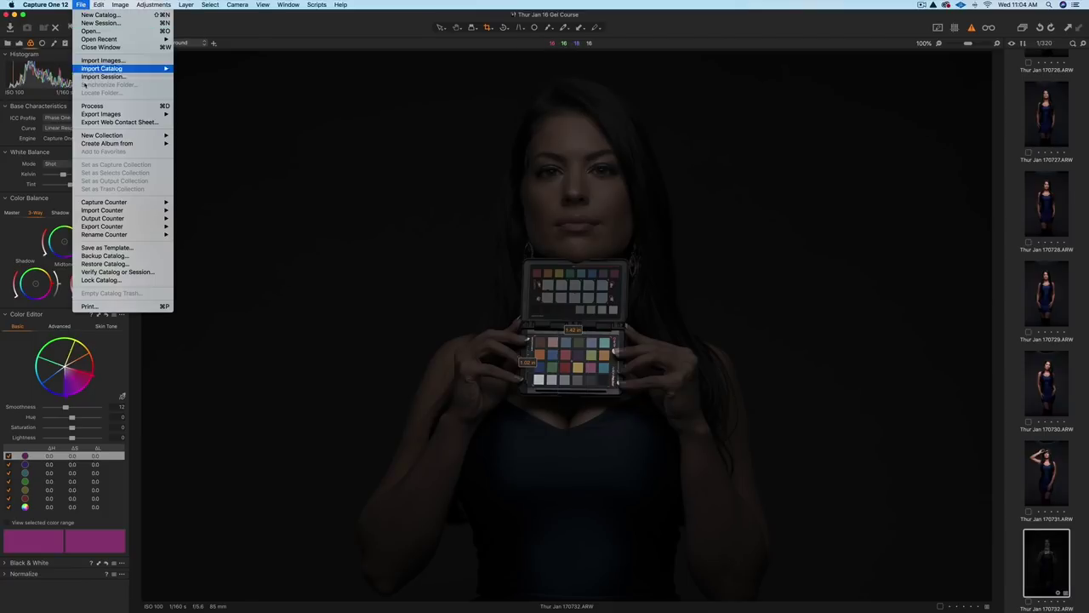
pyautogui.moveTo(100, 114)
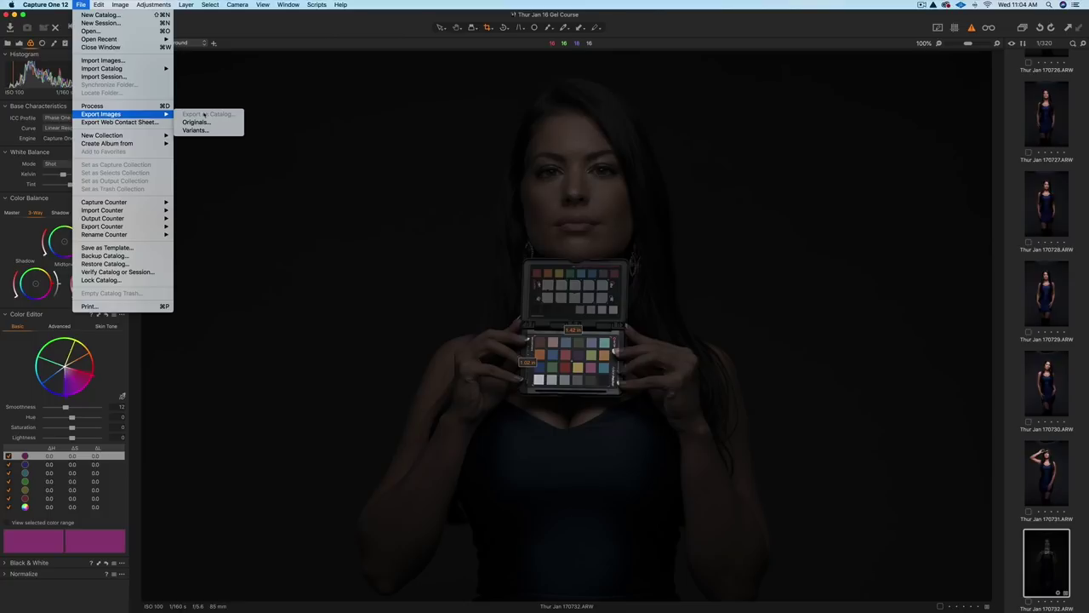
pyautogui.click(206, 130)
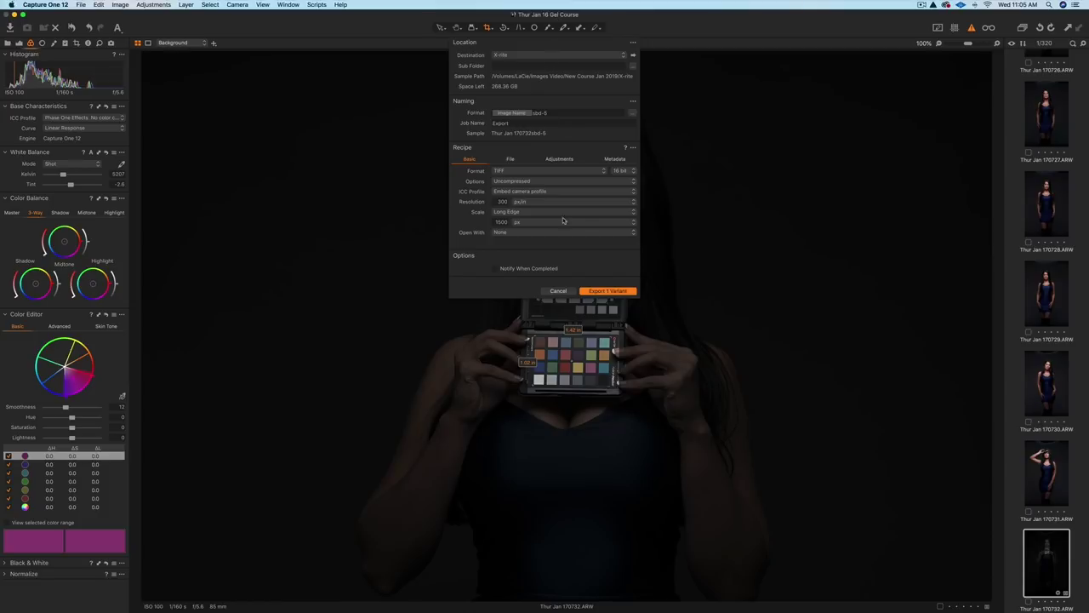
pyautogui.click(553, 113)
pyautogui.click(598, 292)
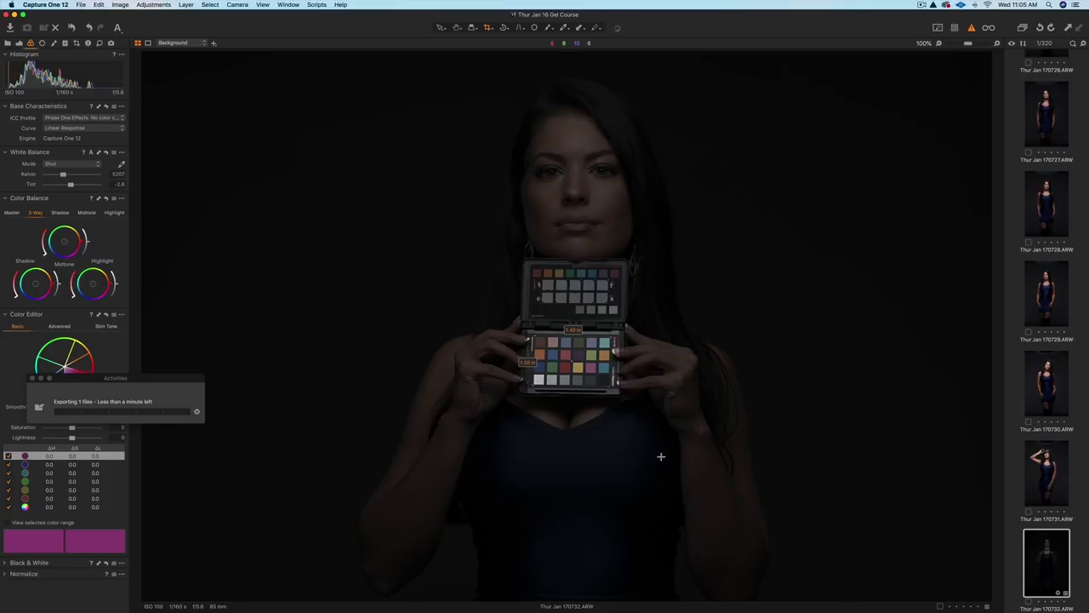
# - Switch to ColorChecker Camera Calibration and load Thur Jan 170732sbd-6.tif into its ICC image pane from Finder
pyautogui.moveTo(732, 609)
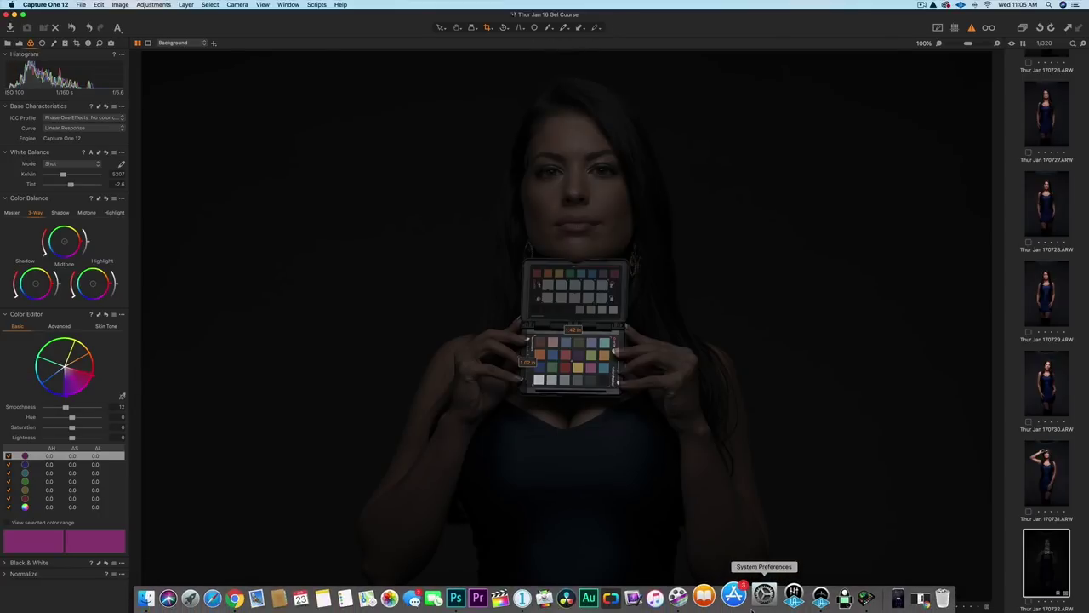
pyautogui.click(848, 593)
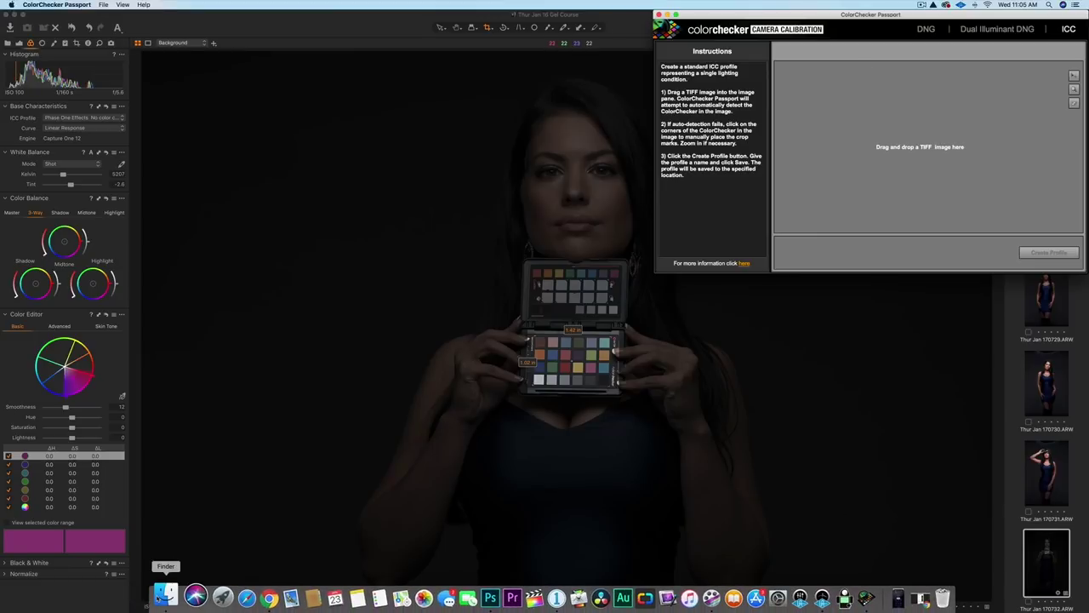
pyautogui.click(160, 593)
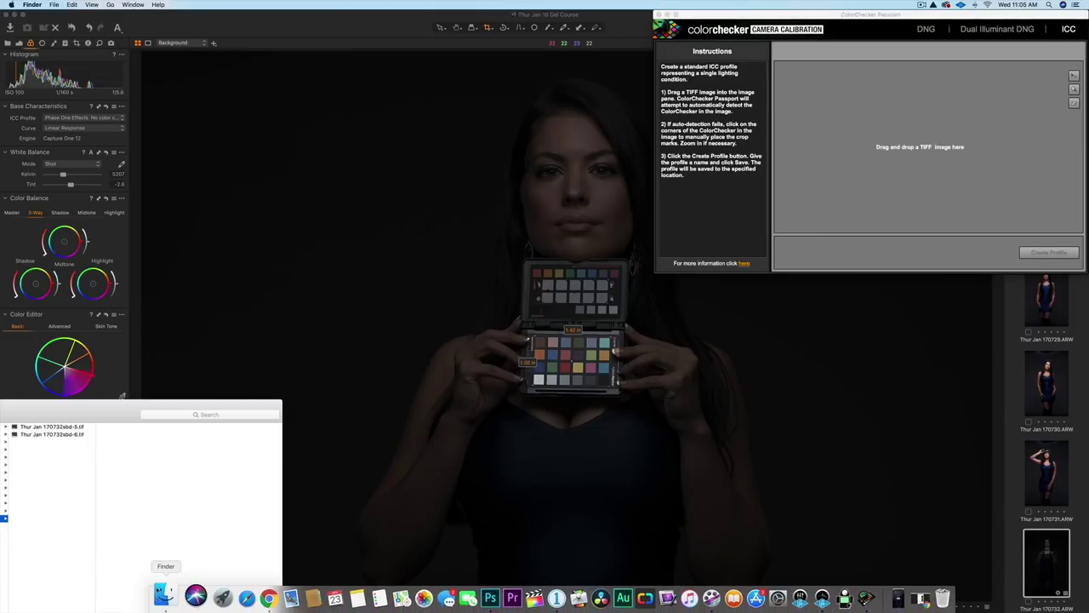
pyautogui.click(38, 435)
pyautogui.moveTo(36, 435); pyautogui.dragTo(929, 179)
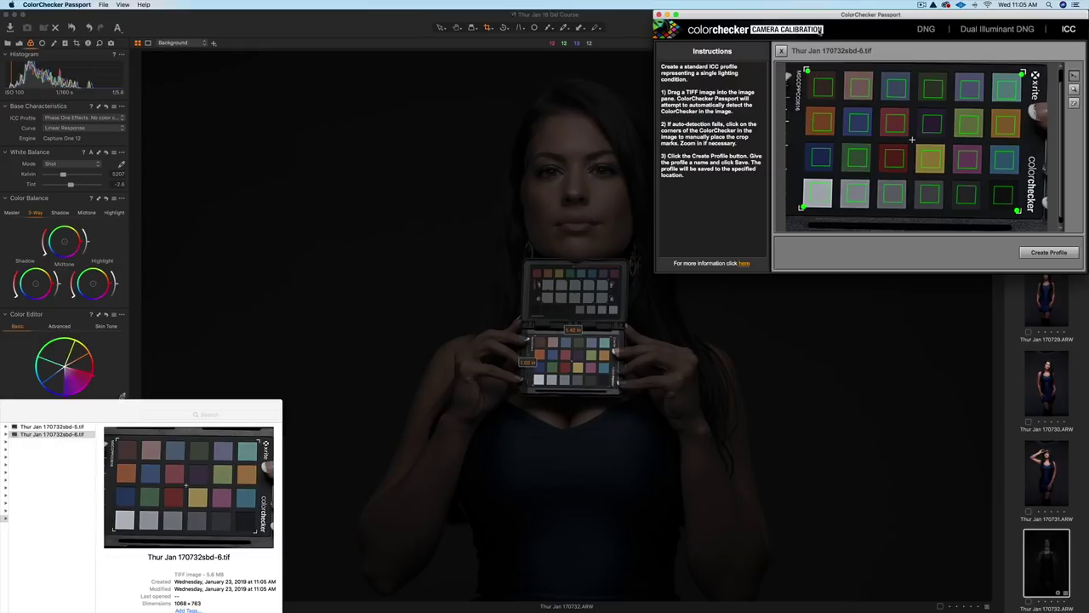
# - Reposition the calibration window and move the four corner marks slightly outward to align the sampling grid with the chart's corners
pyautogui.moveTo(824, 15); pyautogui.dragTo(813, 30)
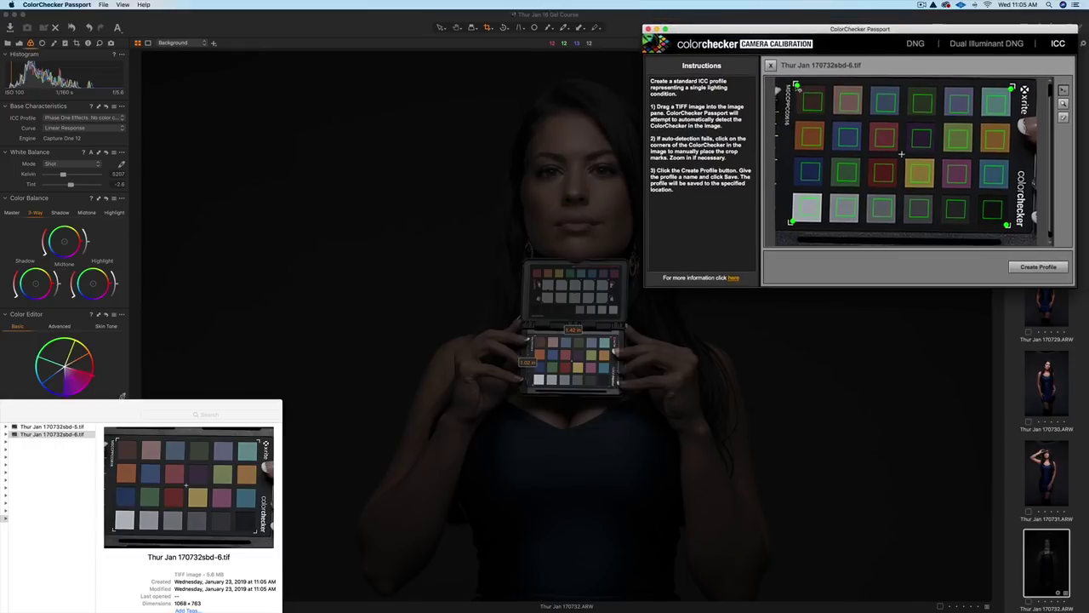
pyautogui.moveTo(796, 85); pyautogui.dragTo(793, 82)
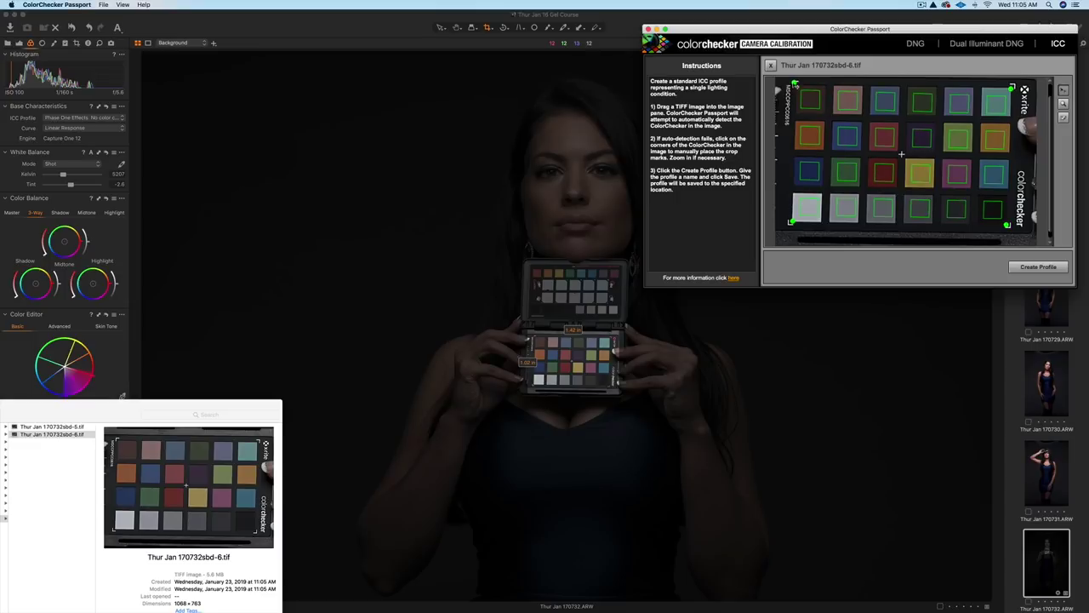
pyautogui.moveTo(1012, 88); pyautogui.dragTo(1012, 86)
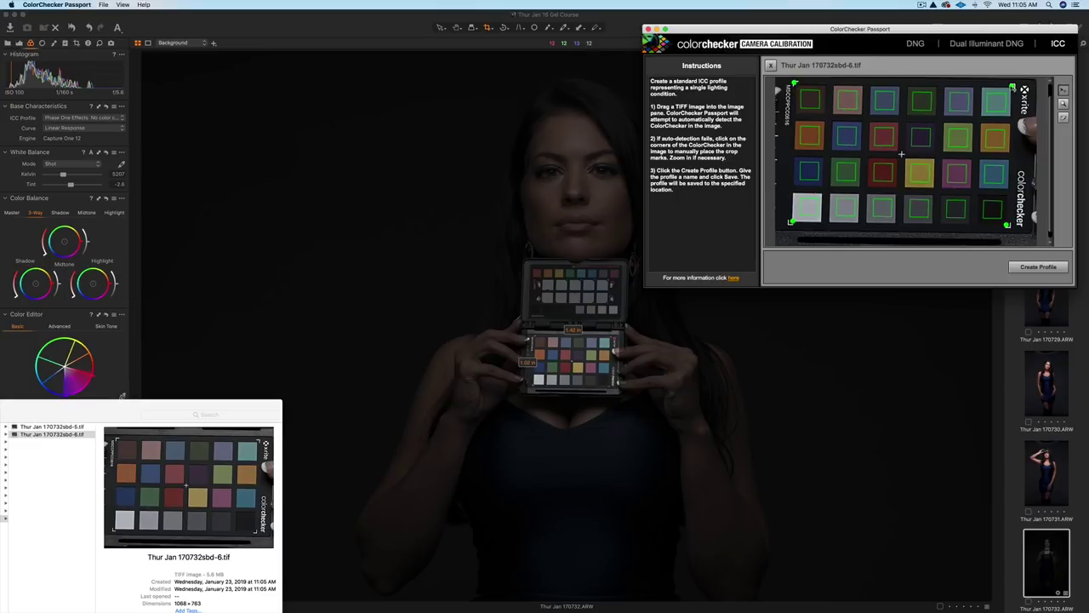
pyautogui.moveTo(792, 221); pyautogui.dragTo(789, 224)
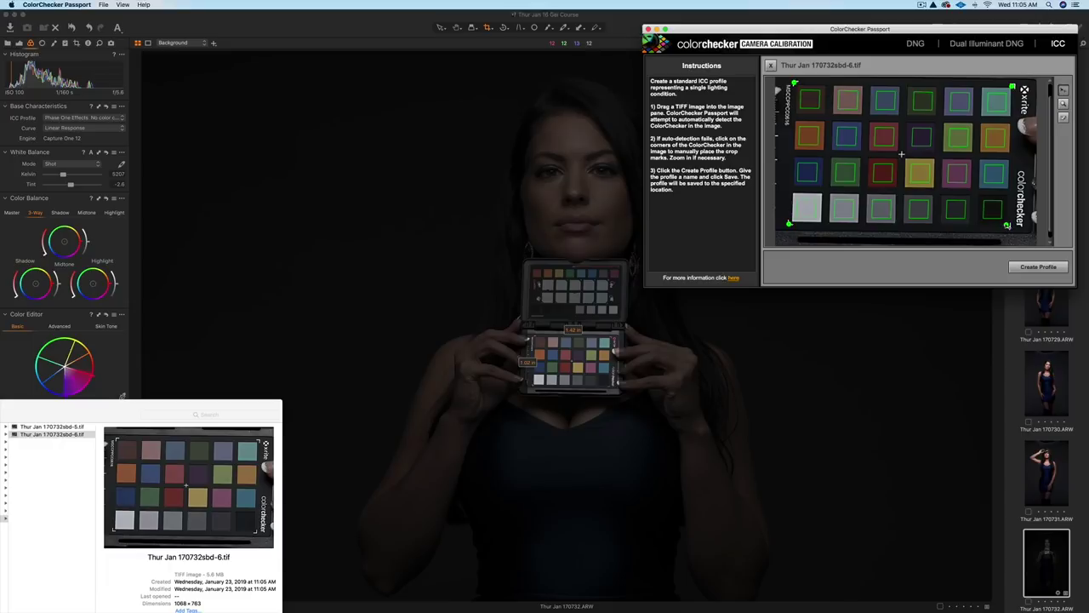
pyautogui.moveTo(1006, 225); pyautogui.dragTo(1009, 228)
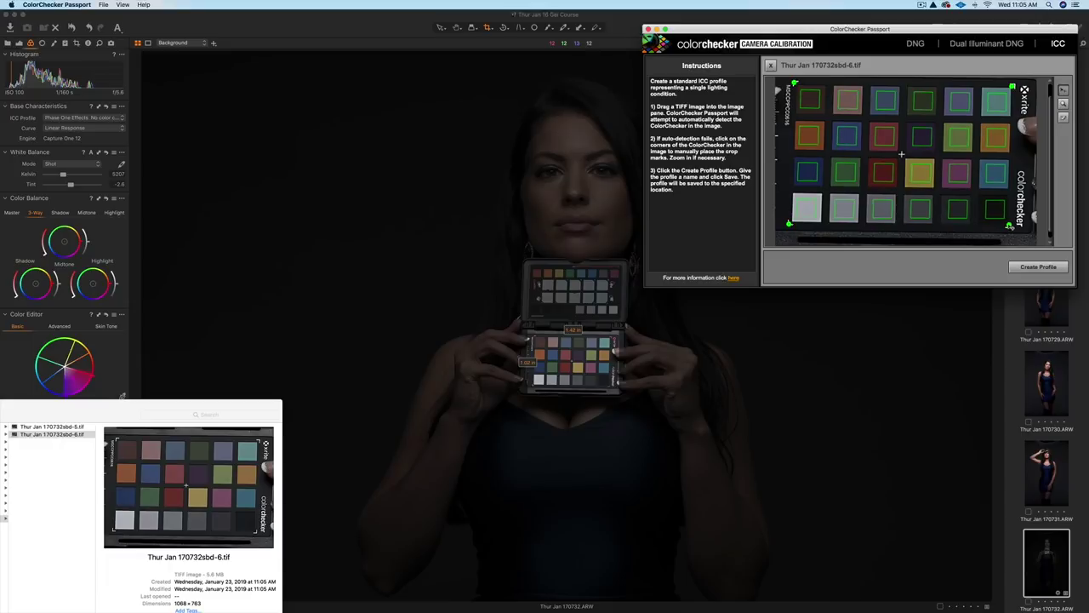
# - Create the ICC profile and save it as ILCE-7M3-6 in the Profiles folder
pyautogui.click(1038, 267)
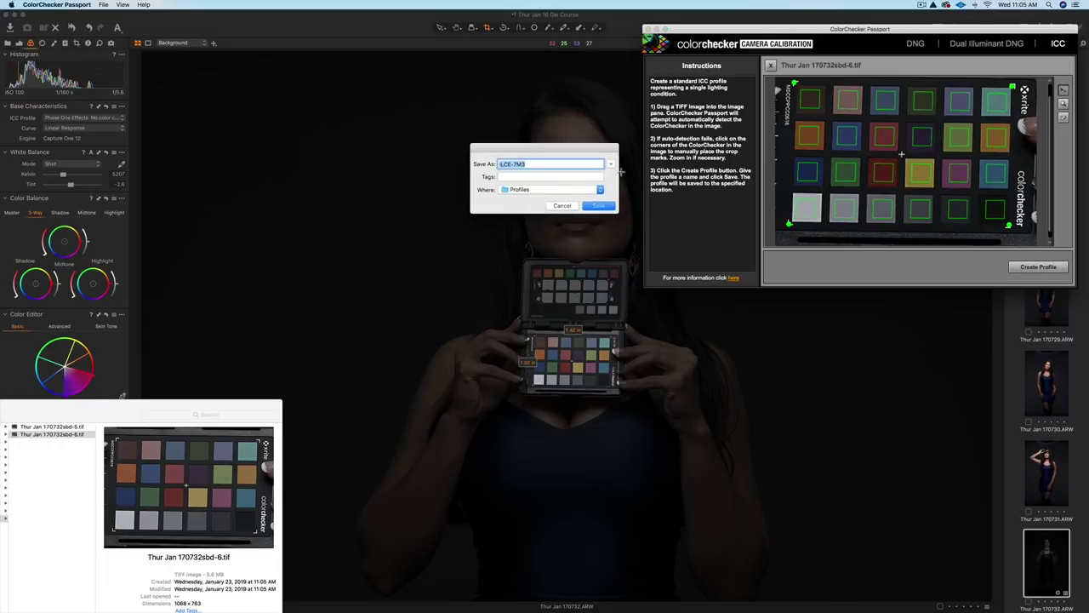
pyautogui.click(563, 163)
pyautogui.write('-')
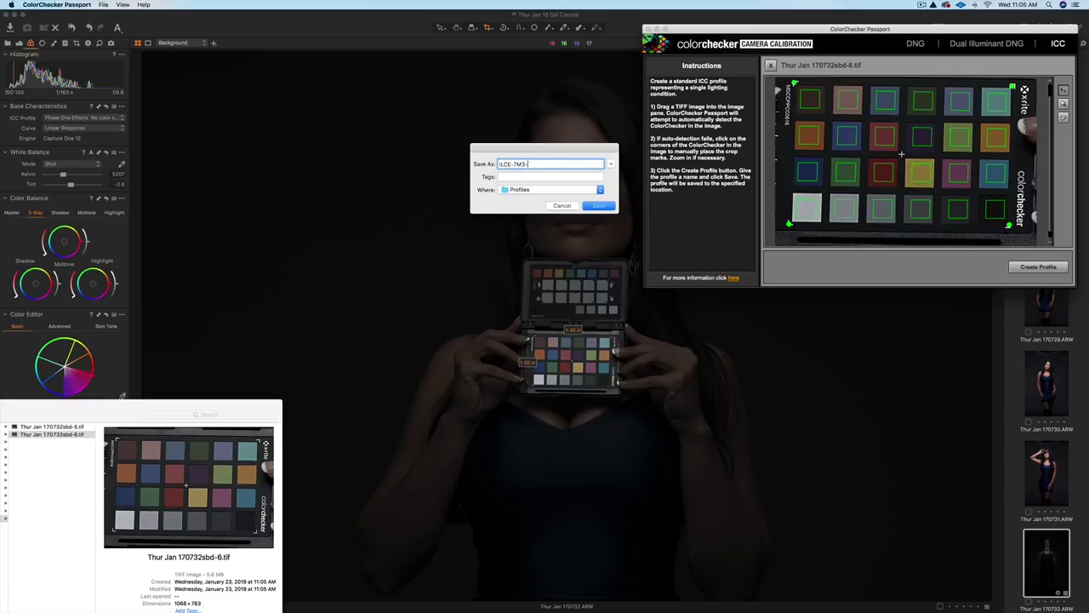
pyautogui.write('6')
pyautogui.click(585, 206)
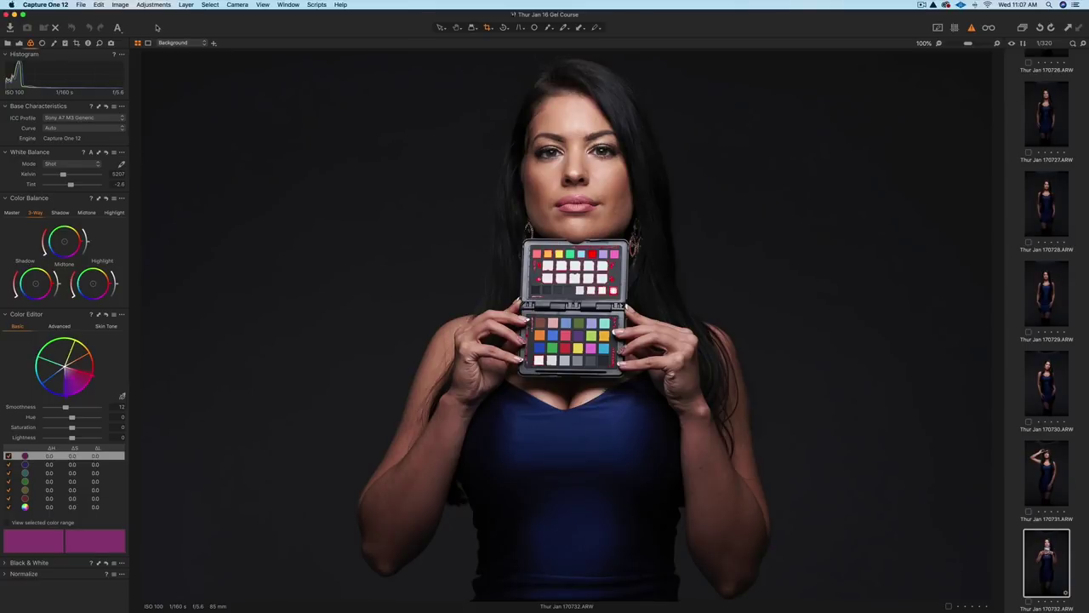
# - In Capture One, apply the custom ILCE-7M3-6 ICC profile to the chart photo and set its curve to Film High Contrast
pyautogui.click(73, 118)
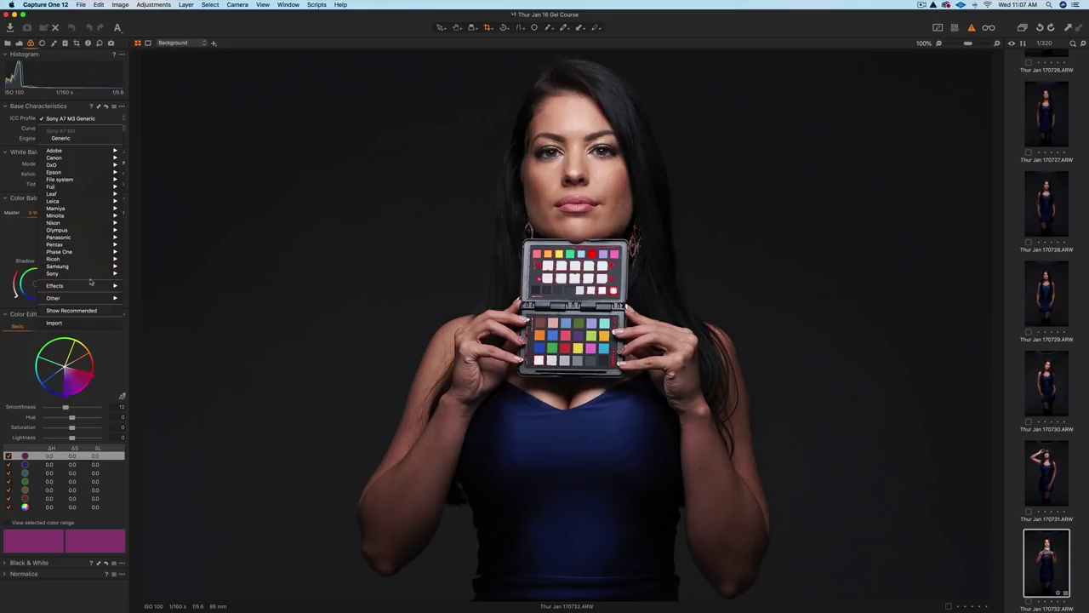
pyautogui.moveTo(94, 297)
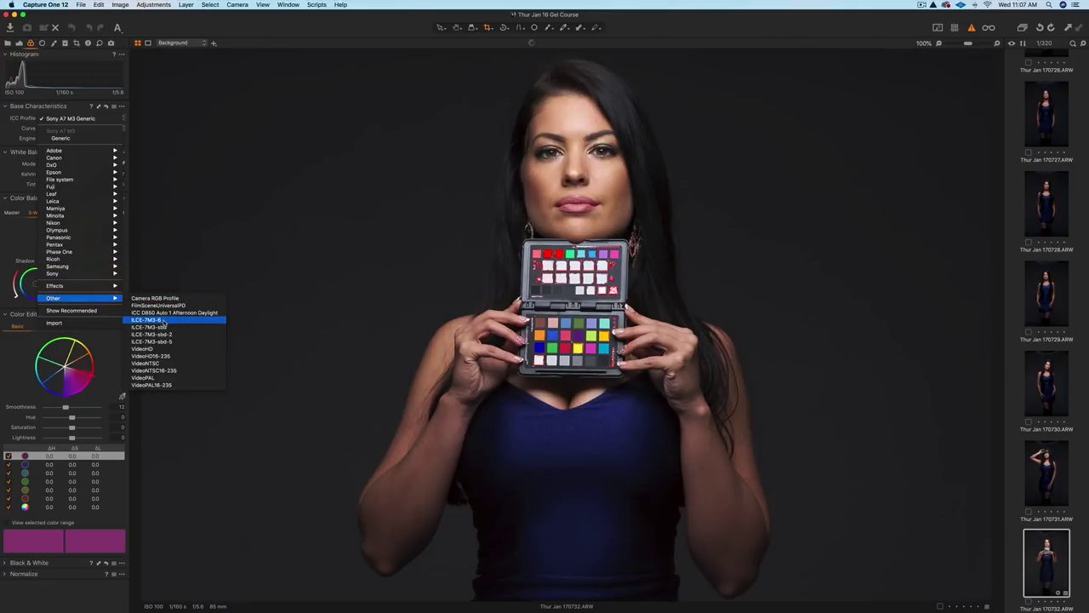
pyautogui.click(163, 320)
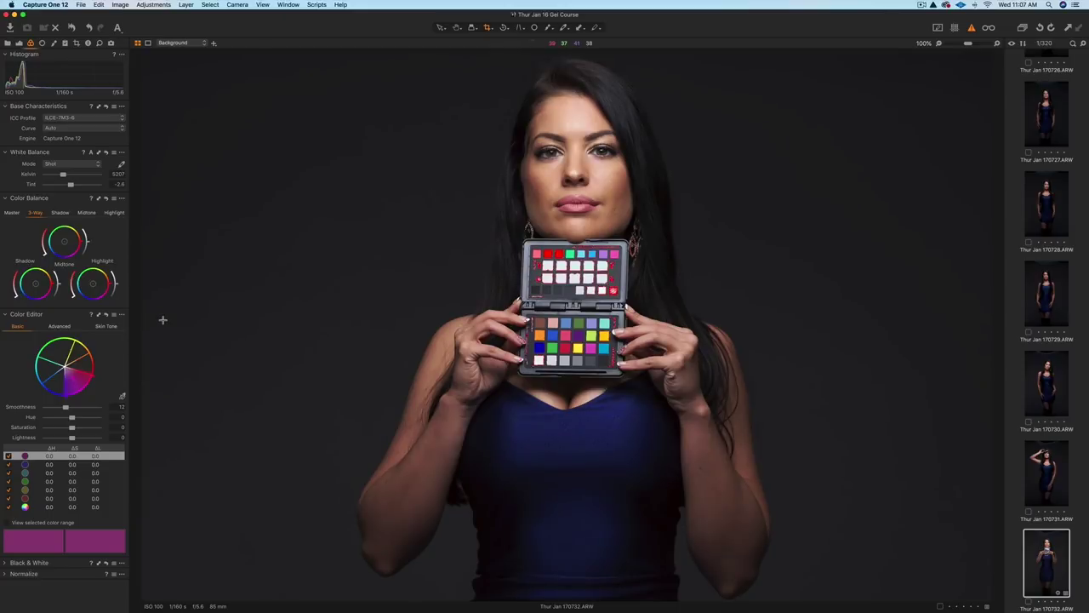
pyautogui.click(88, 130)
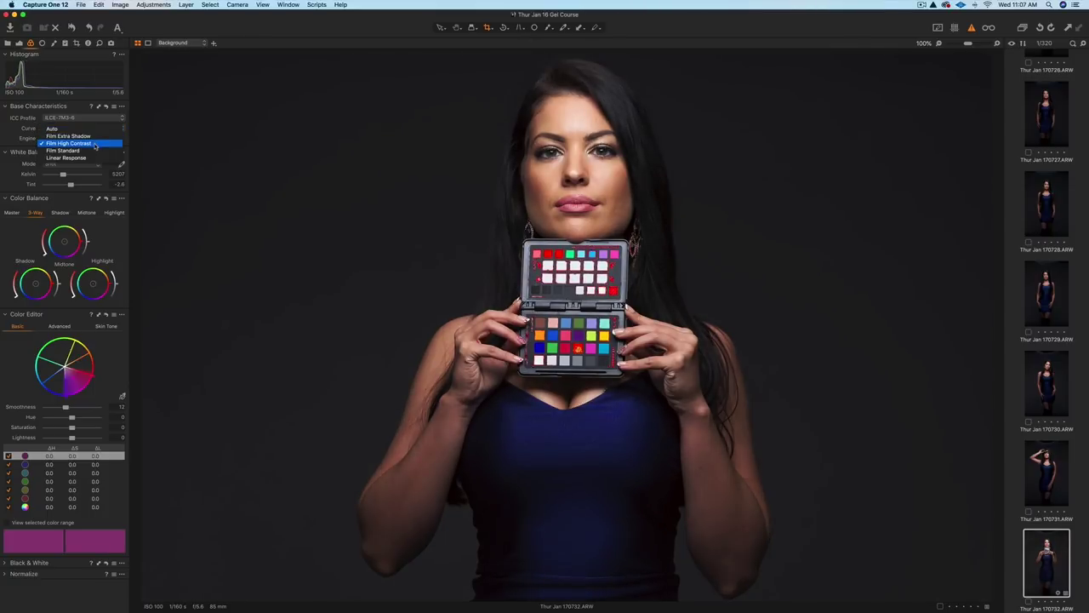
pyautogui.click(96, 146)
# - Switch the photo's ICC profile back to Sony A7 M3 Generic for comparison
pyautogui.click(87, 117)
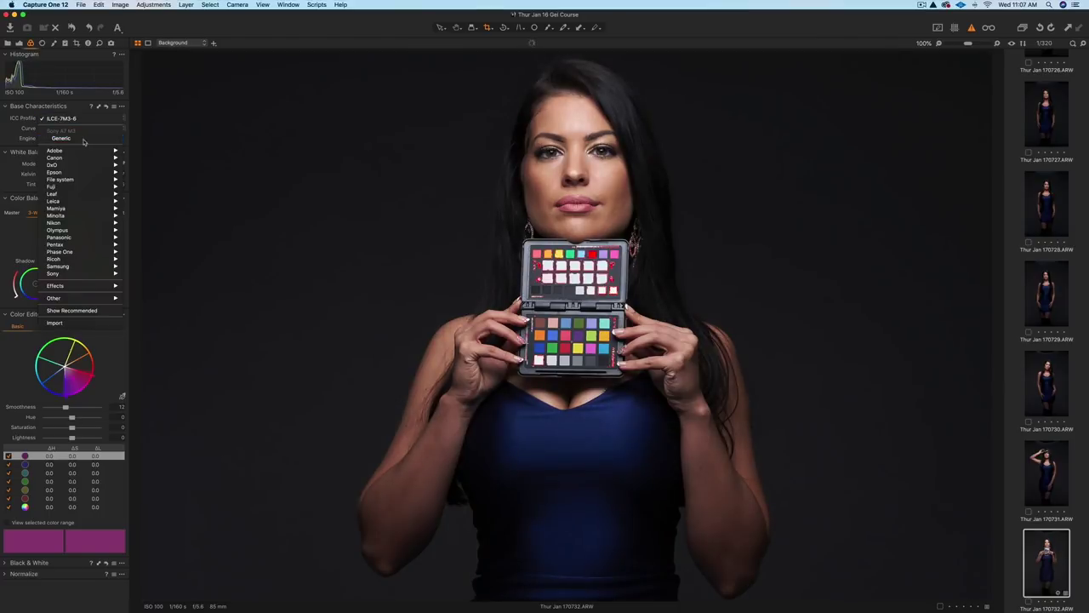
pyautogui.click(83, 138)
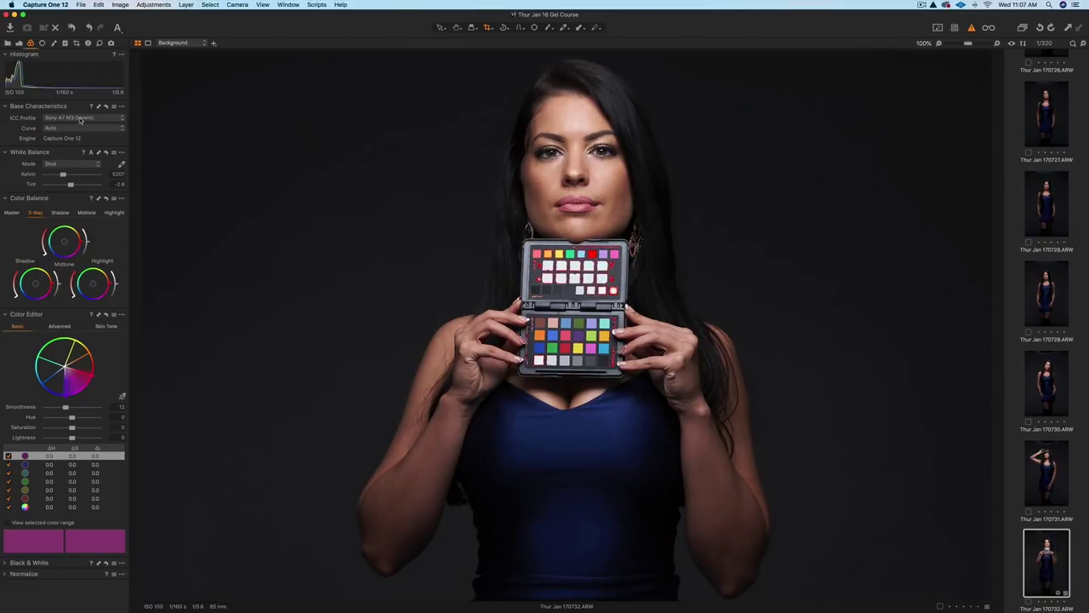
# - Reapply the custom ILCE-7M3-6 ICC profile to the chart photo and preview the Film High Contrast curve without applying it
pyautogui.click(82, 120)
pyautogui.moveTo(85, 252)
pyautogui.moveTo(64, 297)
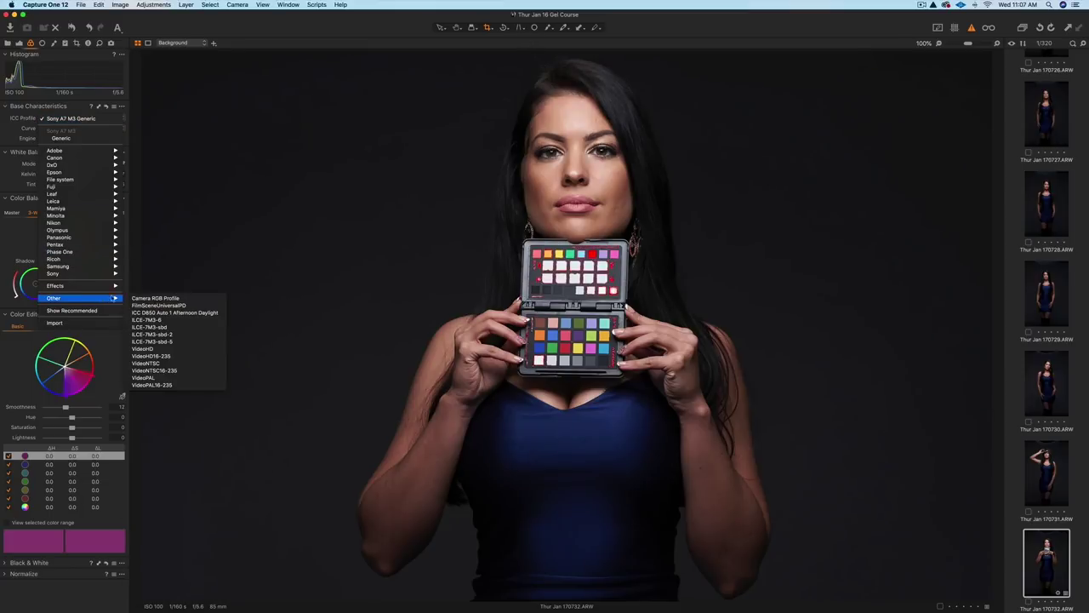
pyautogui.click(143, 320)
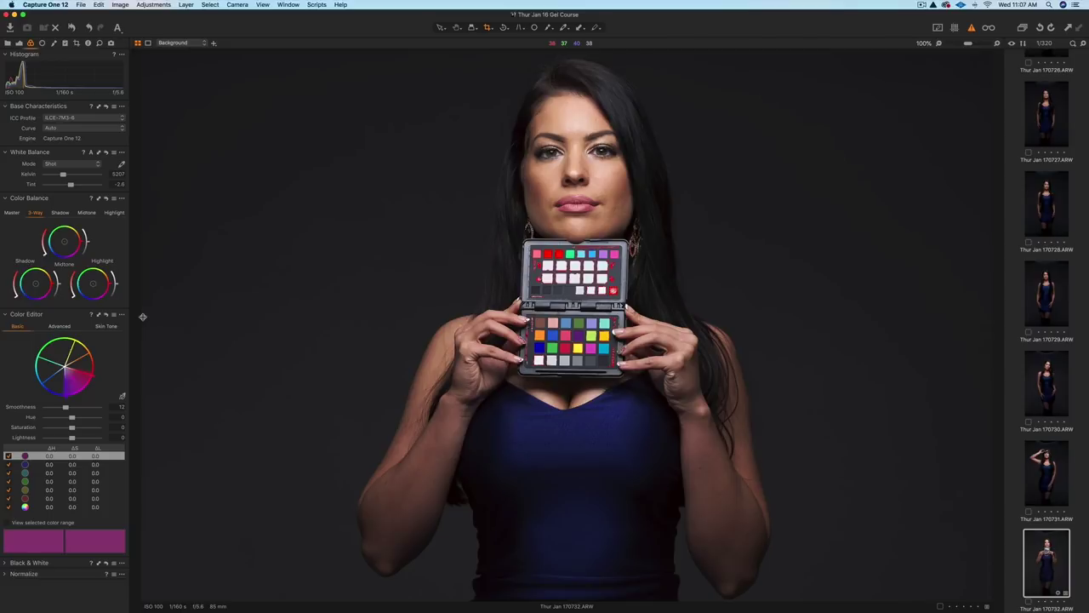
pyautogui.click(88, 130)
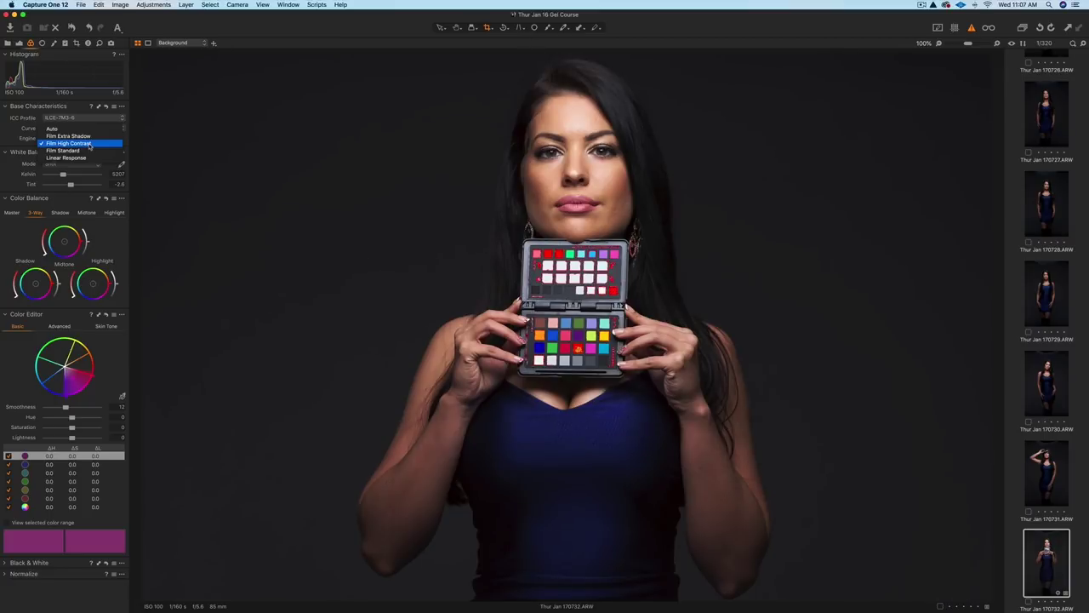
pyautogui.click(165, 28)
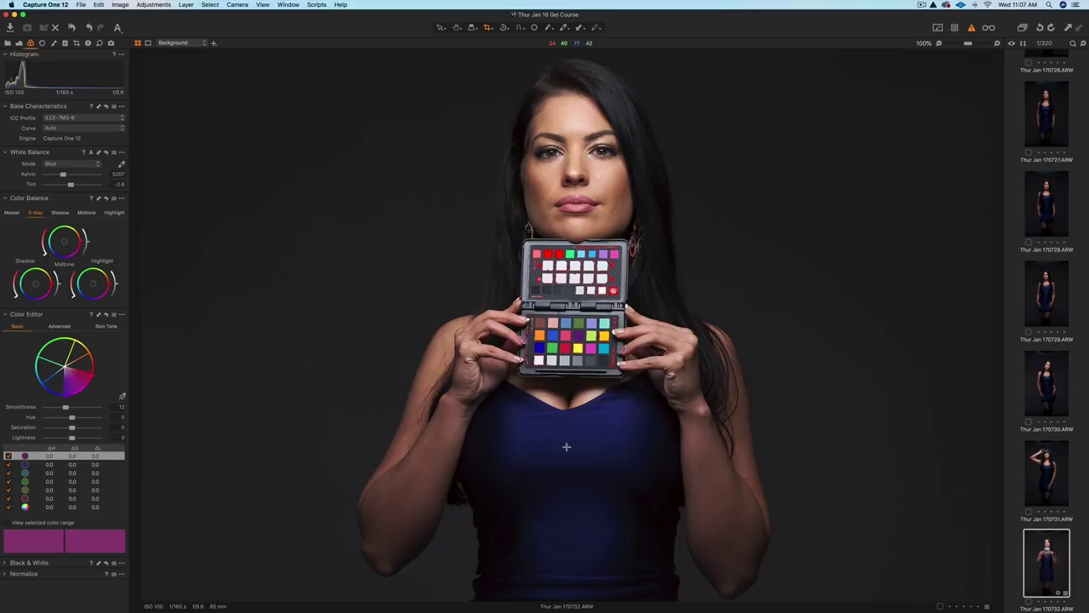
# - Compare the photo with the Sony A7 M3 Generic profile by switching to it and returning to ILCE-7M3-6
pyautogui.click(107, 121)
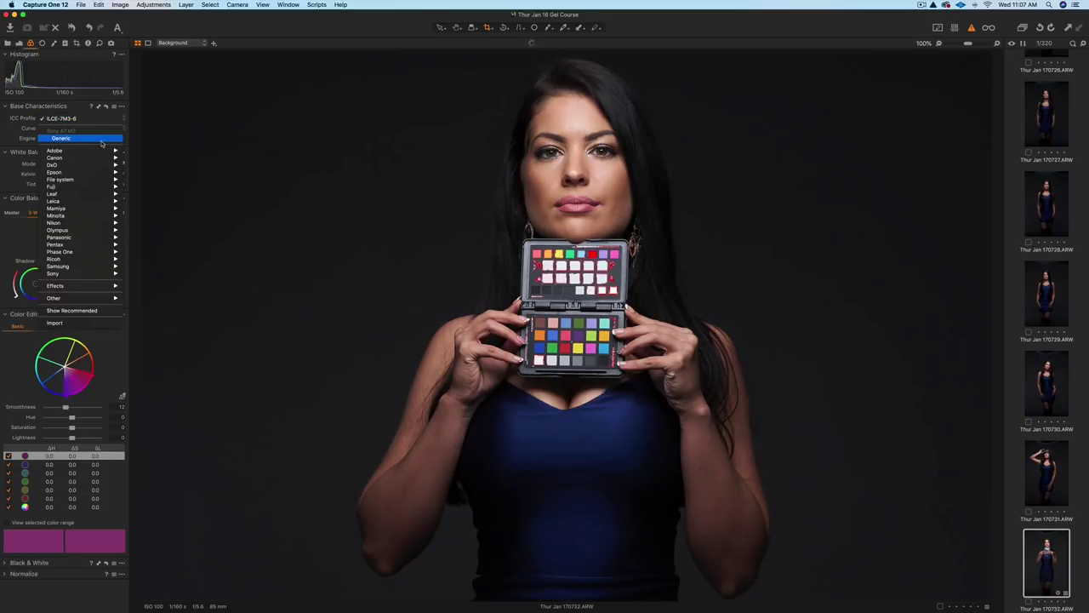
pyautogui.click(101, 141)
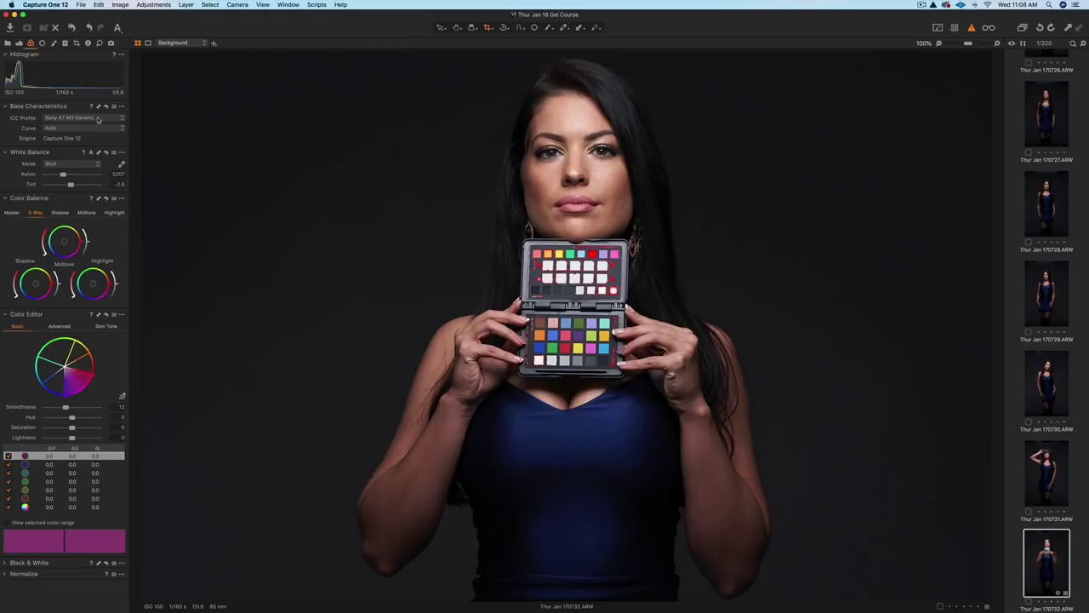
pyautogui.click(98, 119)
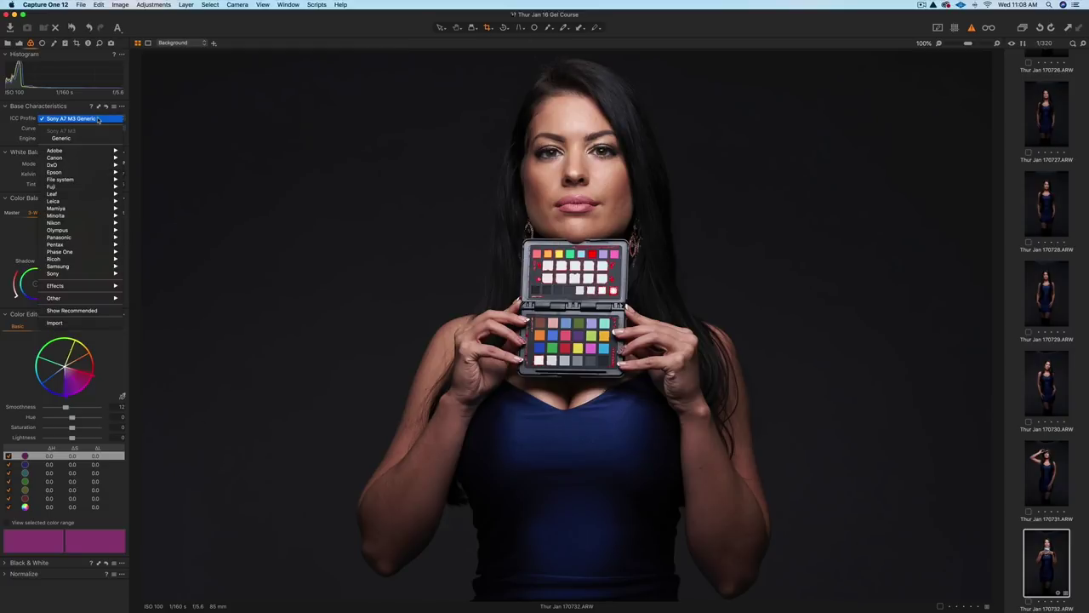
pyautogui.moveTo(85, 301)
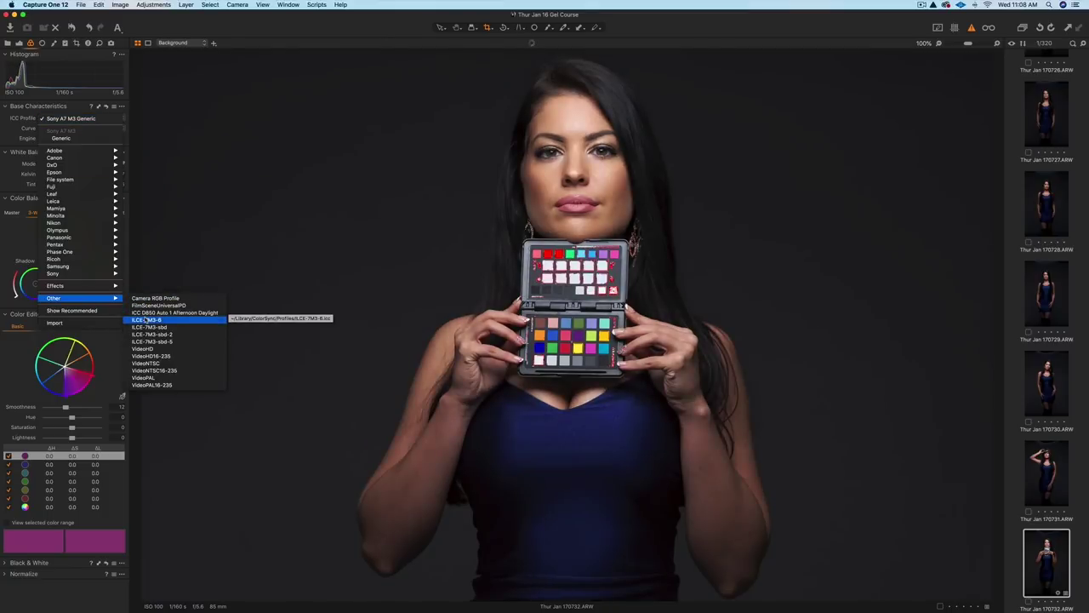
pyautogui.click(144, 319)
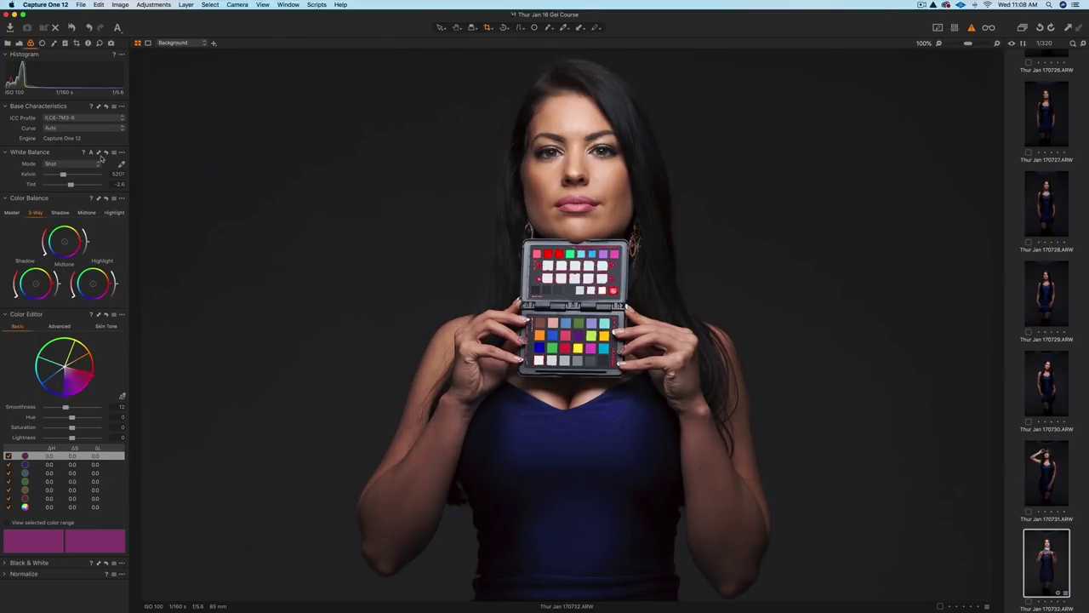
pyautogui.click(18, 43)
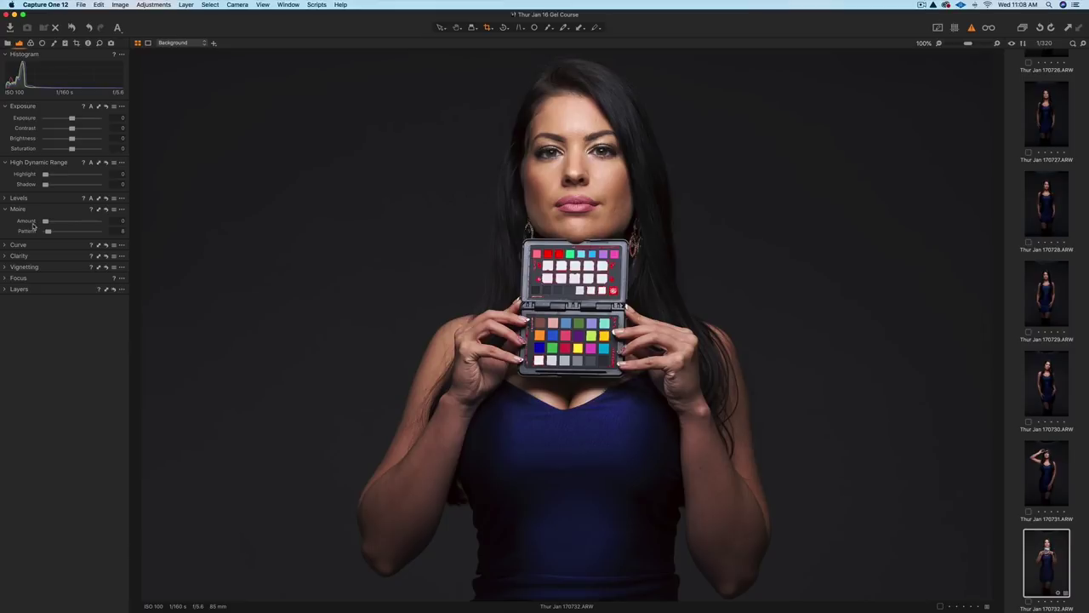
pyautogui.moveTo(47, 222); pyautogui.dragTo(88, 222)
pyautogui.click(9, 43)
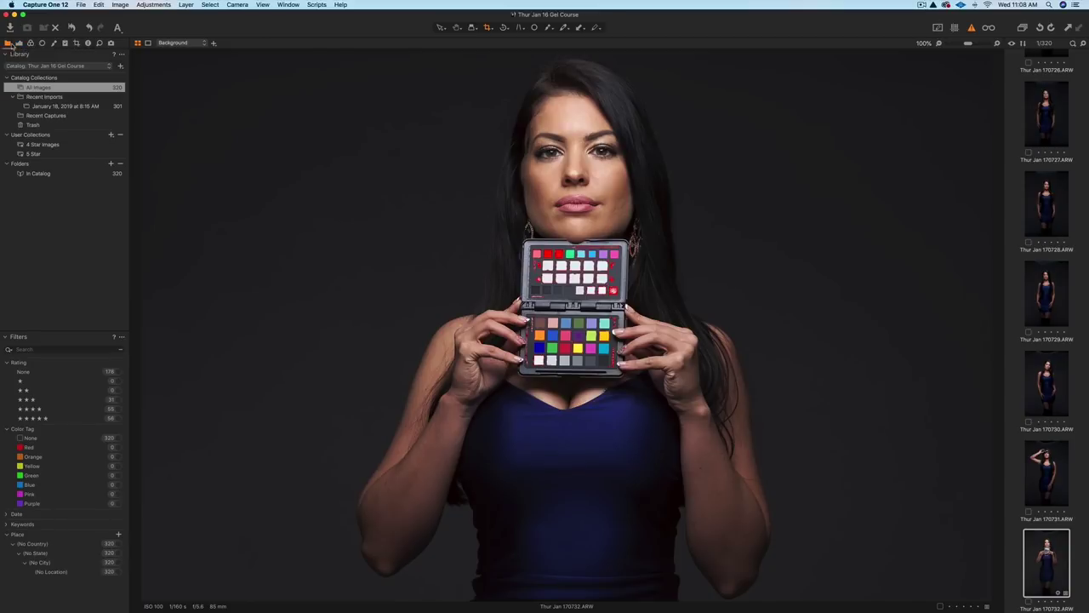
pyautogui.click(30, 43)
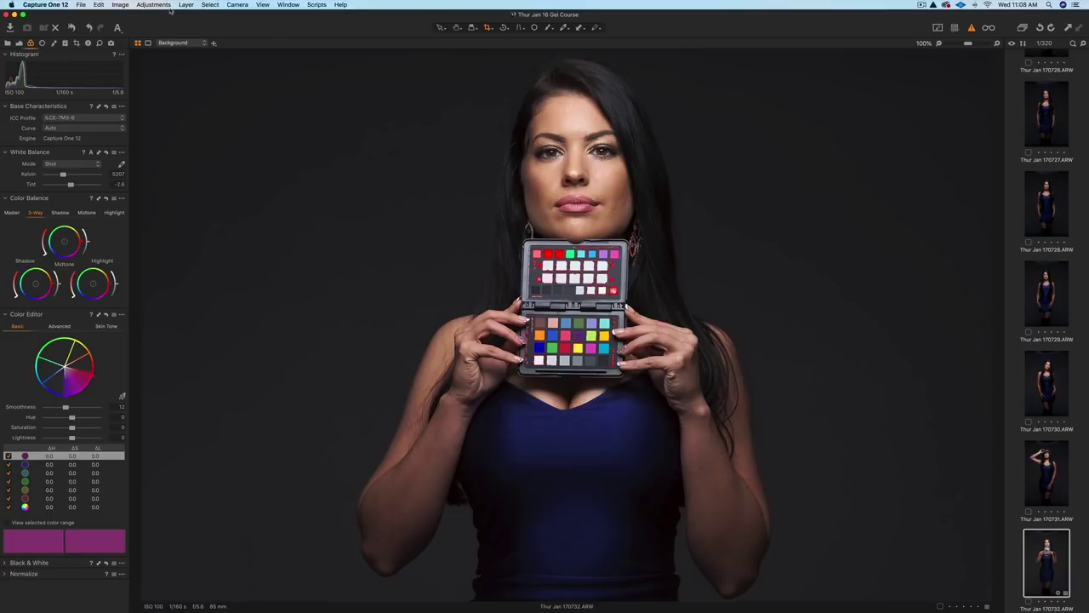
# - Open the export settings for editing the chart photo in Adobe Photoshop CC 2019, and switch to Photoshop
pyautogui.click(121, 5)
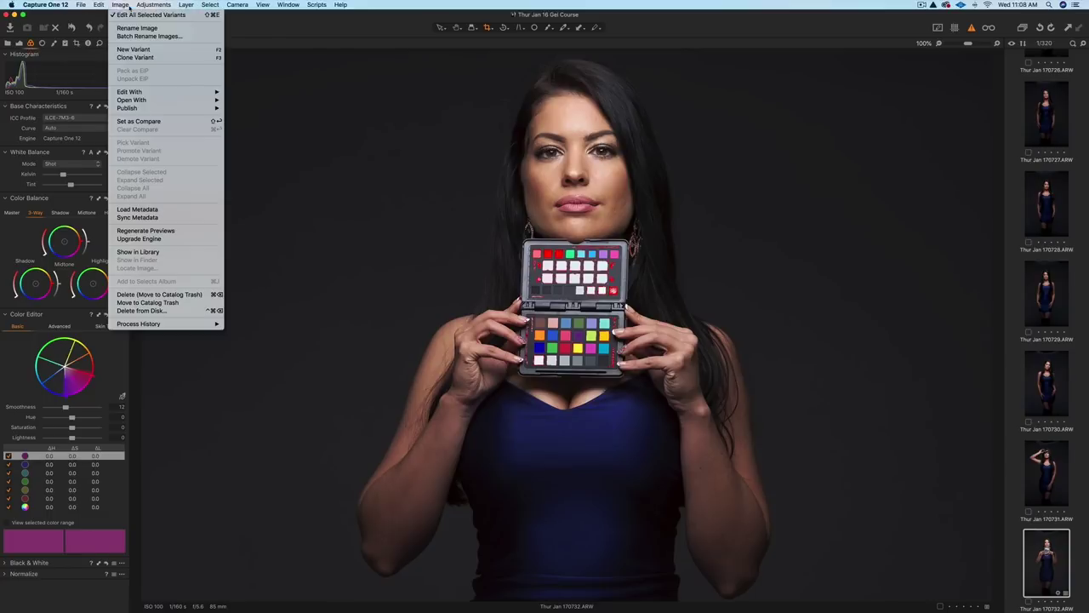
pyautogui.moveTo(153, 91)
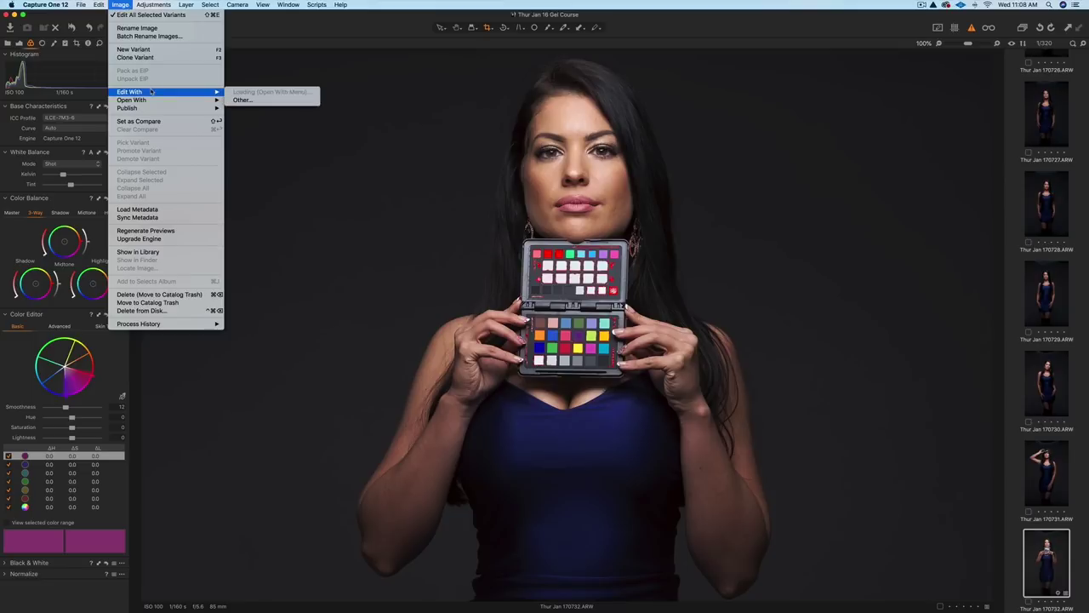
pyautogui.click(262, 91)
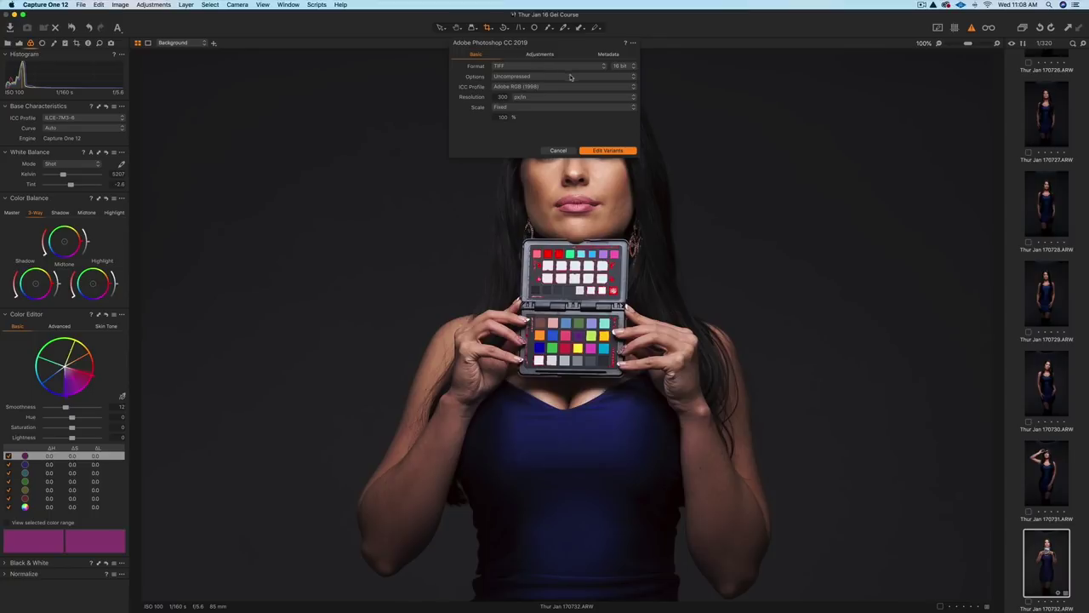
pyautogui.moveTo(506, 600)
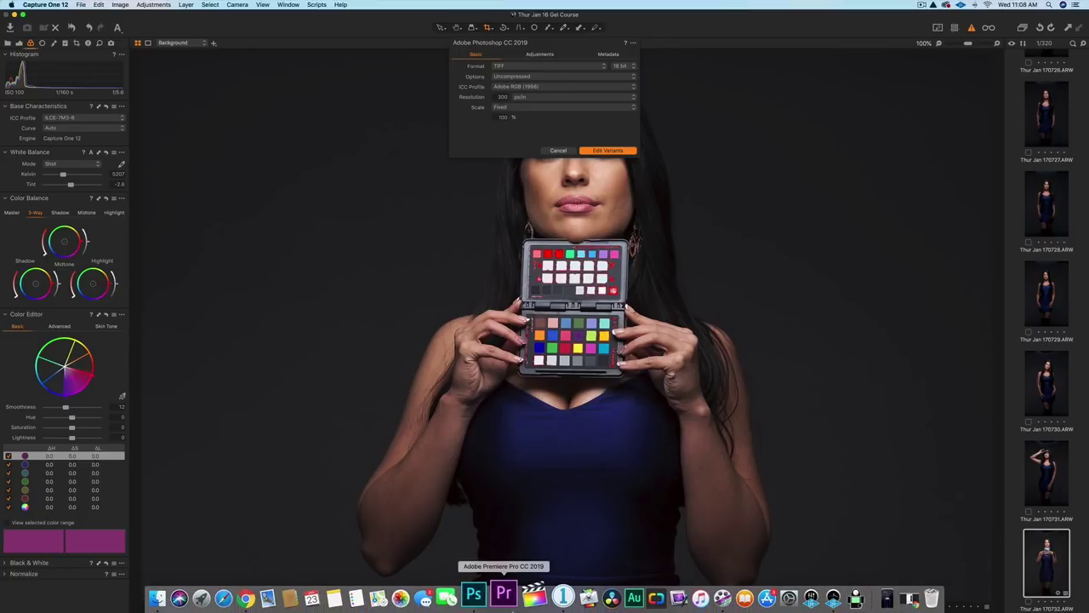
pyautogui.click(473, 596)
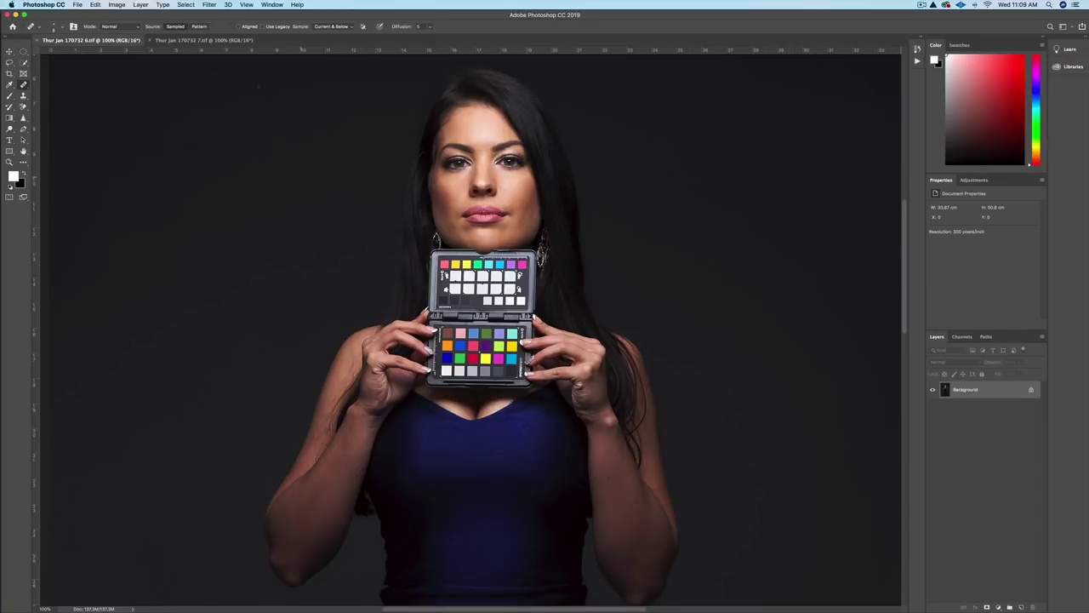
# - Compare the colours of the two open versions, Thur Jan 170732 6.tif and Thur Jan 170732 7.tif, by alternating between them
pyautogui.click(170, 43)
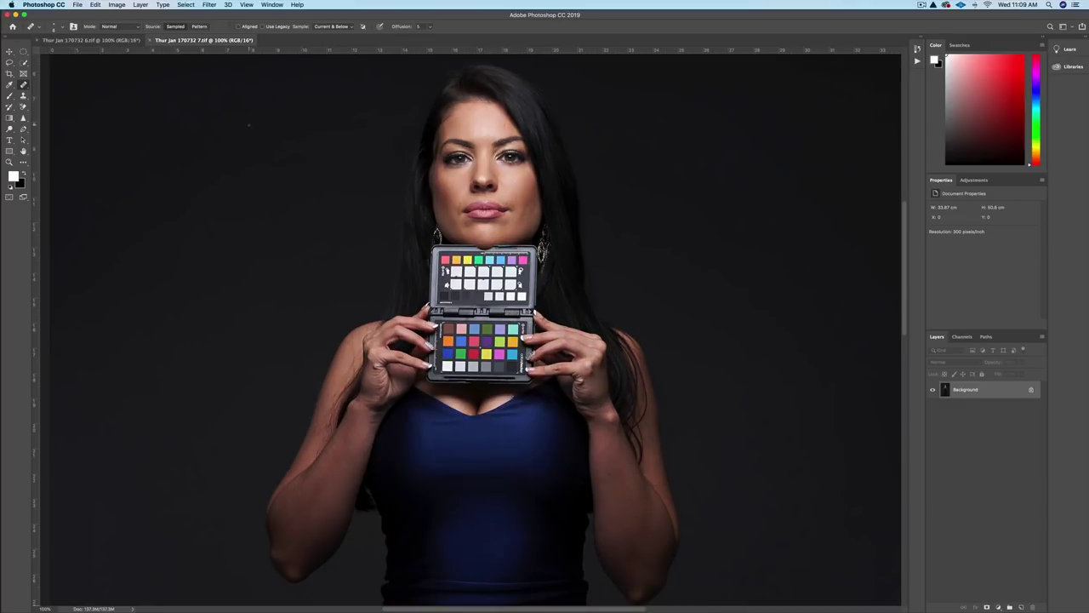
pyautogui.click(87, 43)
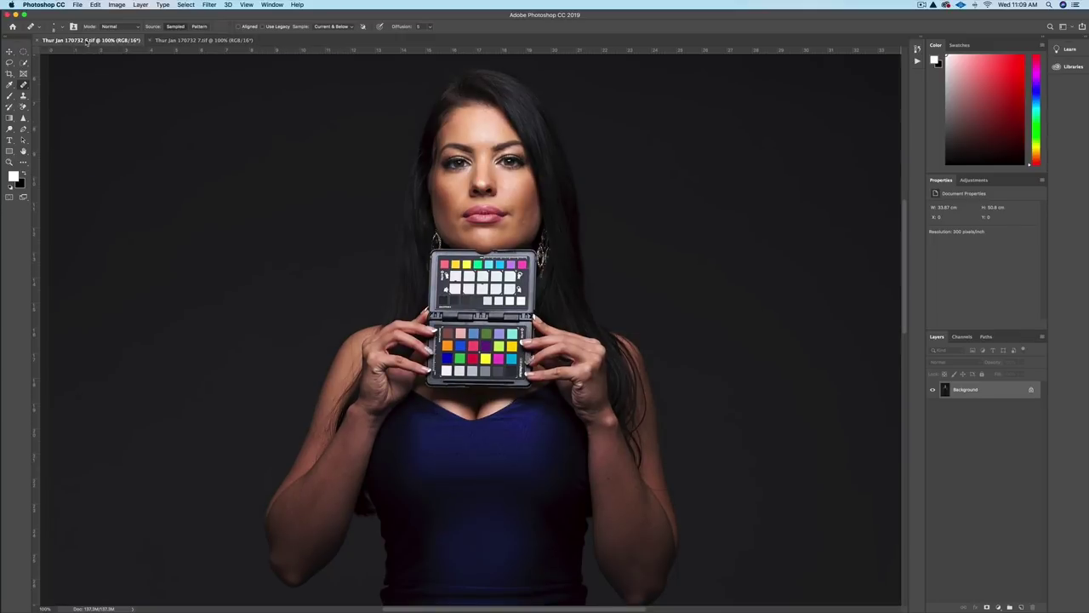
pyautogui.click(195, 41)
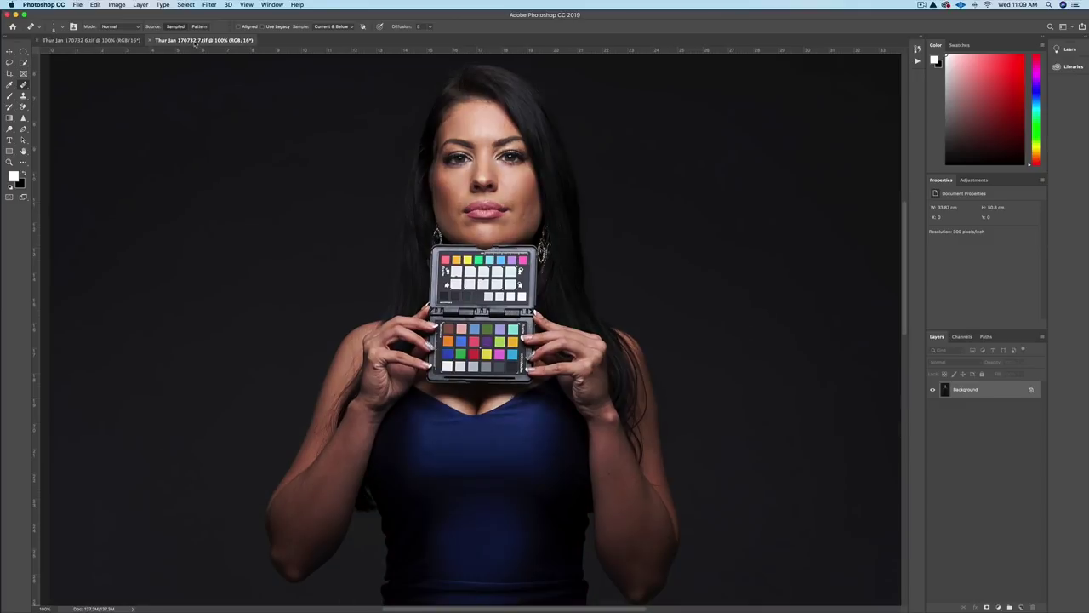
pyautogui.click(127, 42)
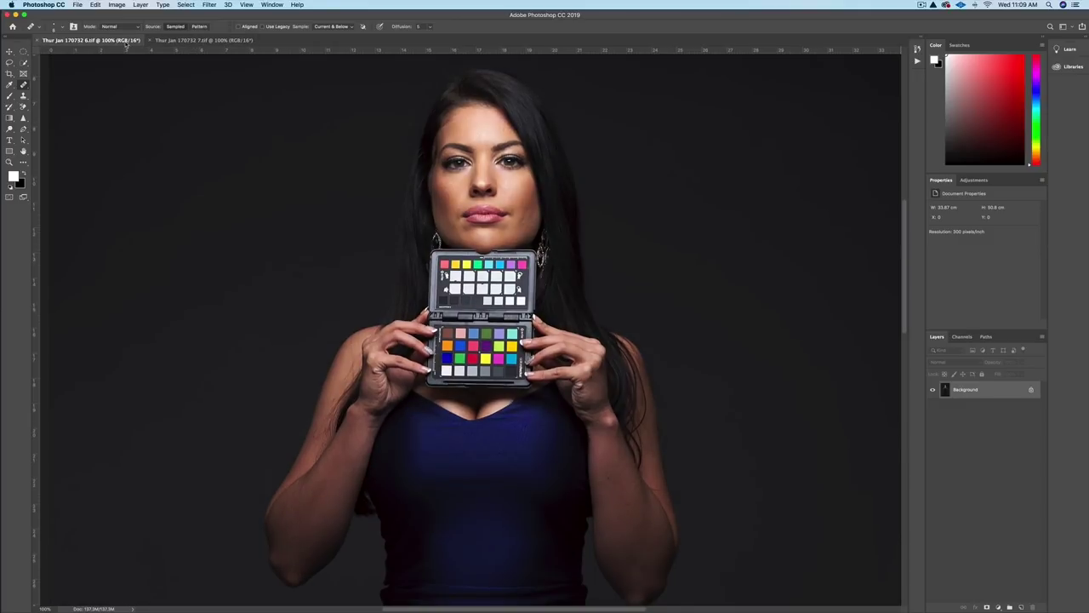
pyautogui.click(194, 41)
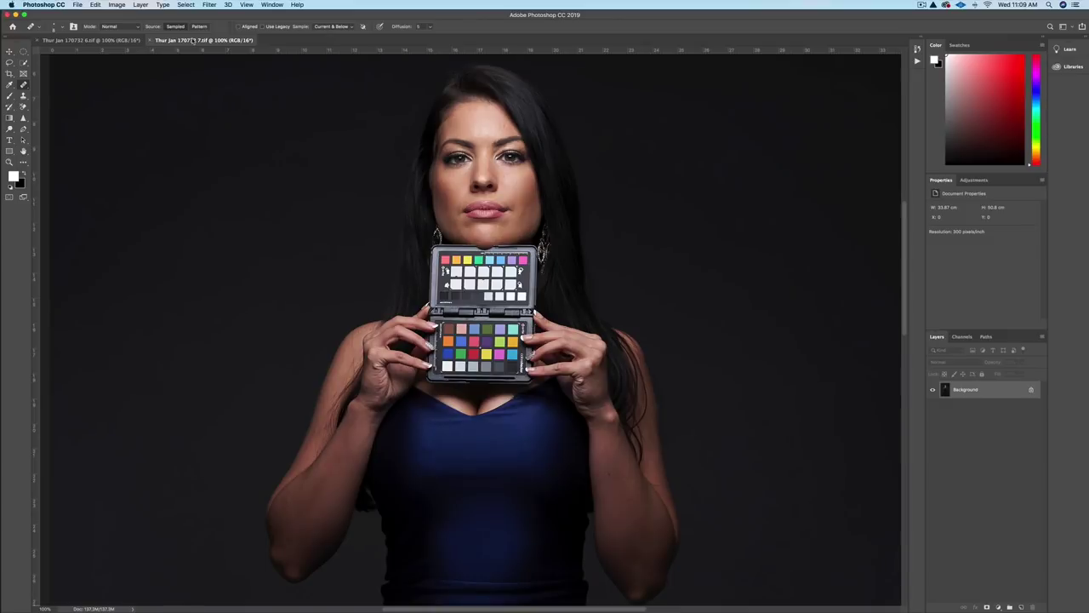